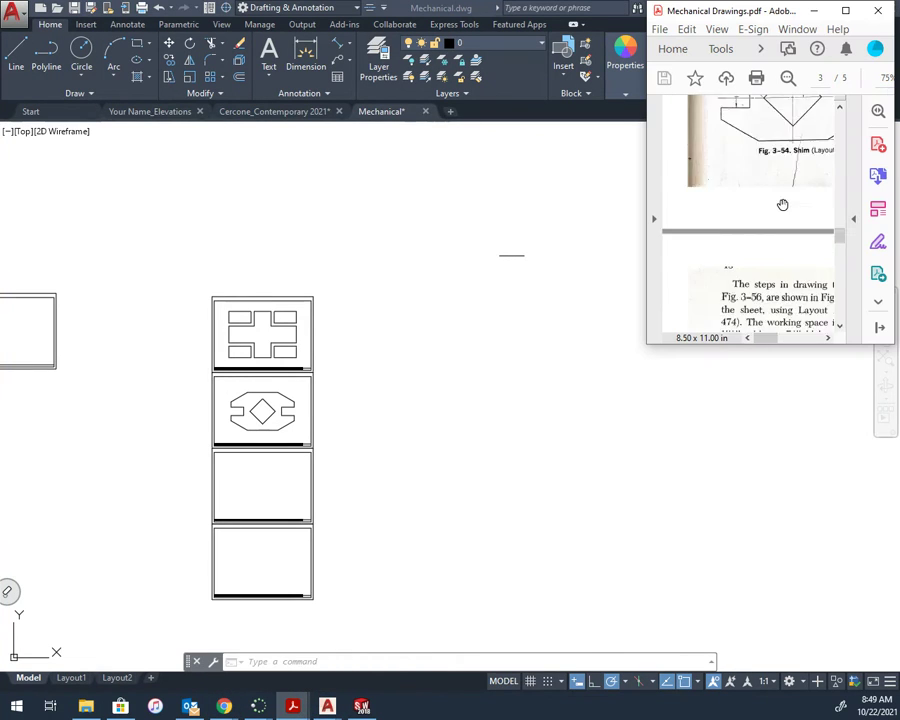
Bring Fig. 3-59 Gasket (Layout A) into view on page 4 of Mechanical Drawings.pdf.
{"action": "scroll", "coordinate": [782, 204], "scroll_direction": "down", "scroll_amount": 10}
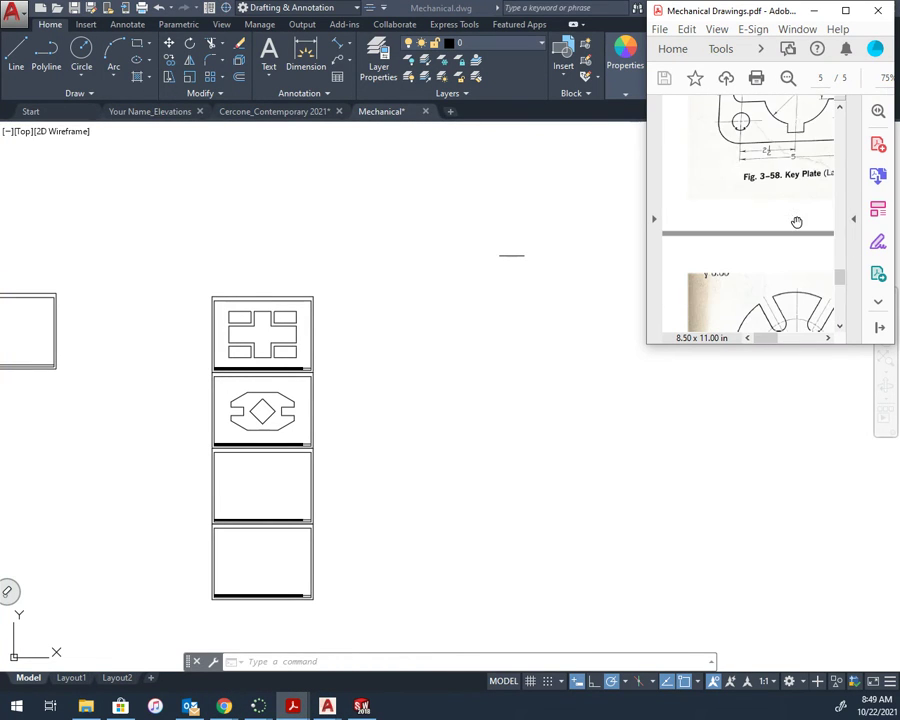
{"action": "scroll", "coordinate": [797, 230], "scroll_direction": "up", "scroll_amount": 2}
{"action": "left_click_drag", "start_coordinate": [764, 338], "coordinate": [801, 340]}
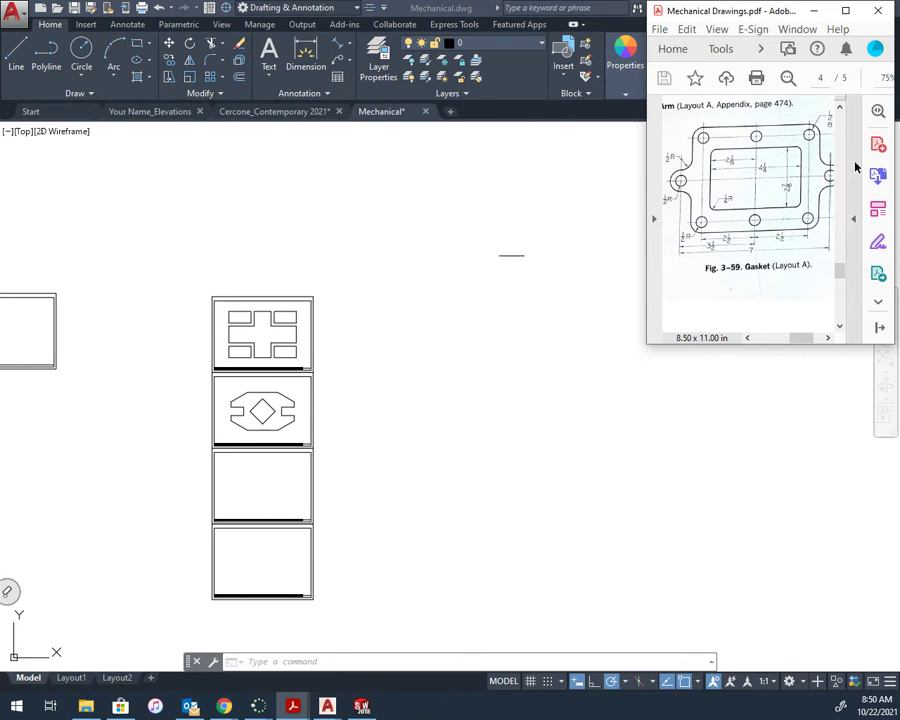
Draw a closed 4.25 by 2-7/8 rectangle with the LINE command.
{"action": "left_click", "coordinate": [533, 436]}
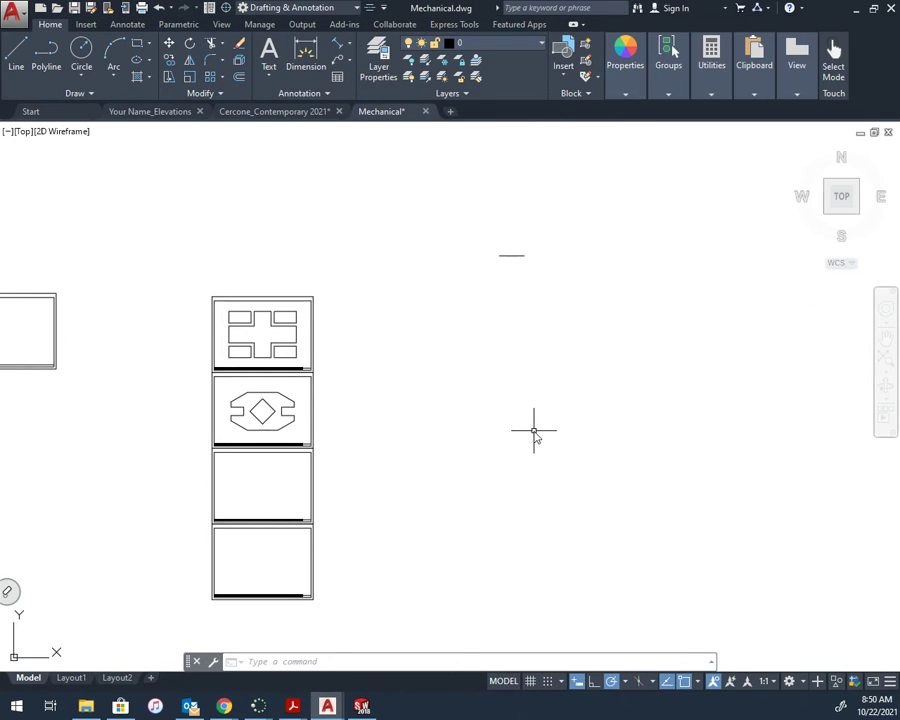
{"action": "middle_click_drag", "start_coordinate": [534, 432], "coordinate": [466, 434]}
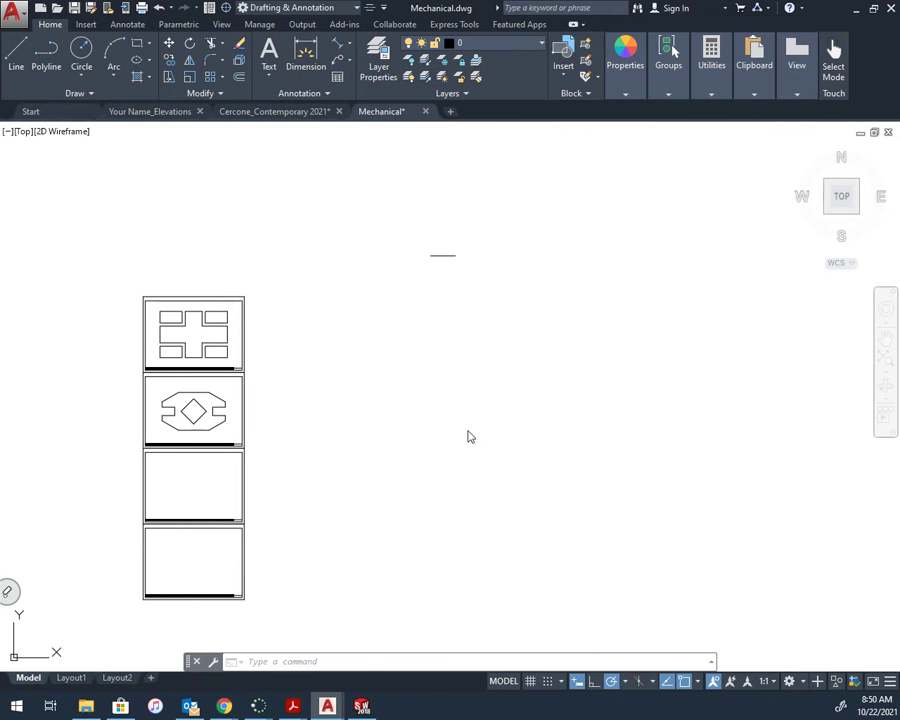
{"action": "type", "text": "l"}
{"action": "key", "text": "Return"}
{"action": "left_click", "coordinate": [471, 326]}
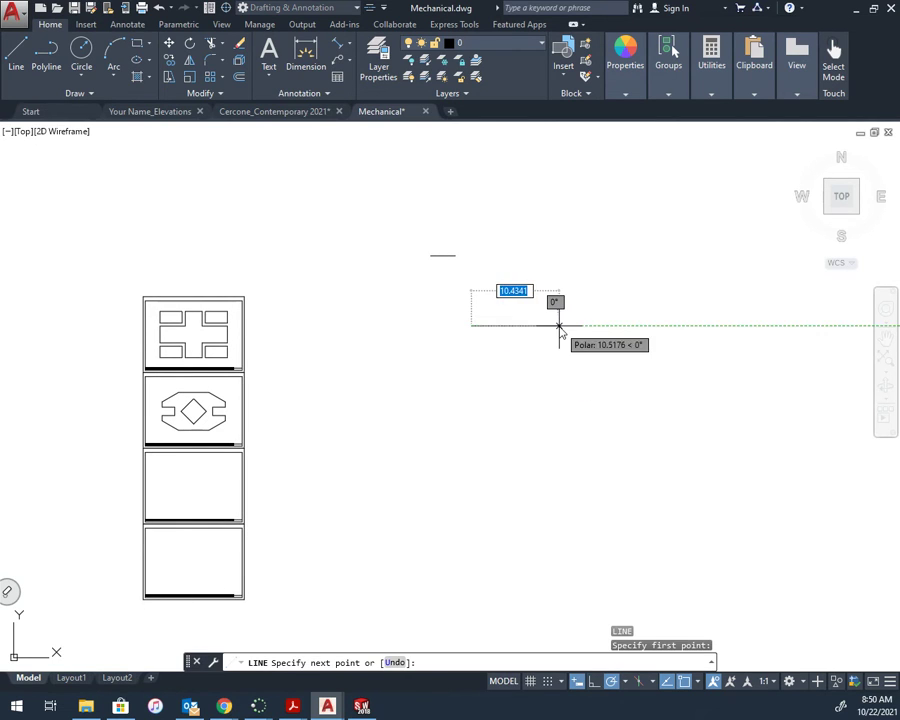
{"action": "type", "text": "4.25"}
{"action": "key", "text": "Return"}
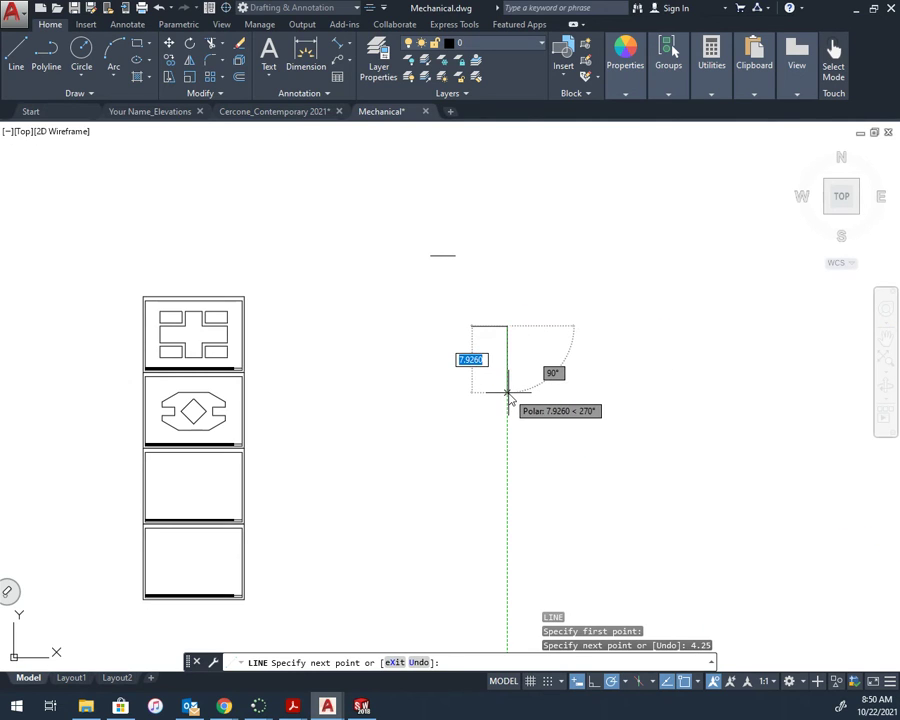
{"action": "type", "text": "2-7"}
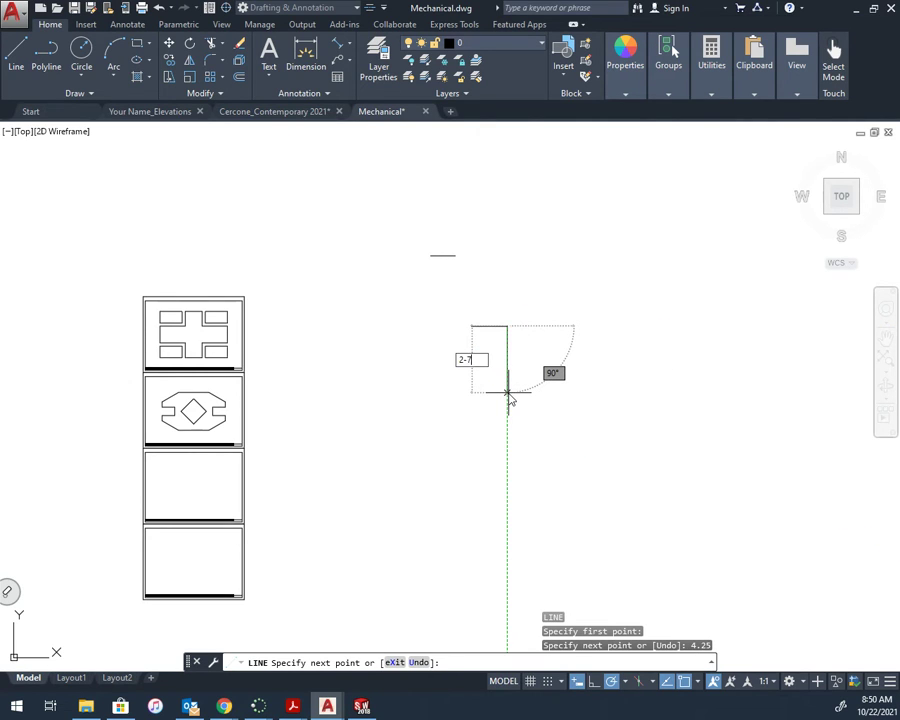
{"action": "type", "text": "/8"}
{"action": "key", "text": "Return"}
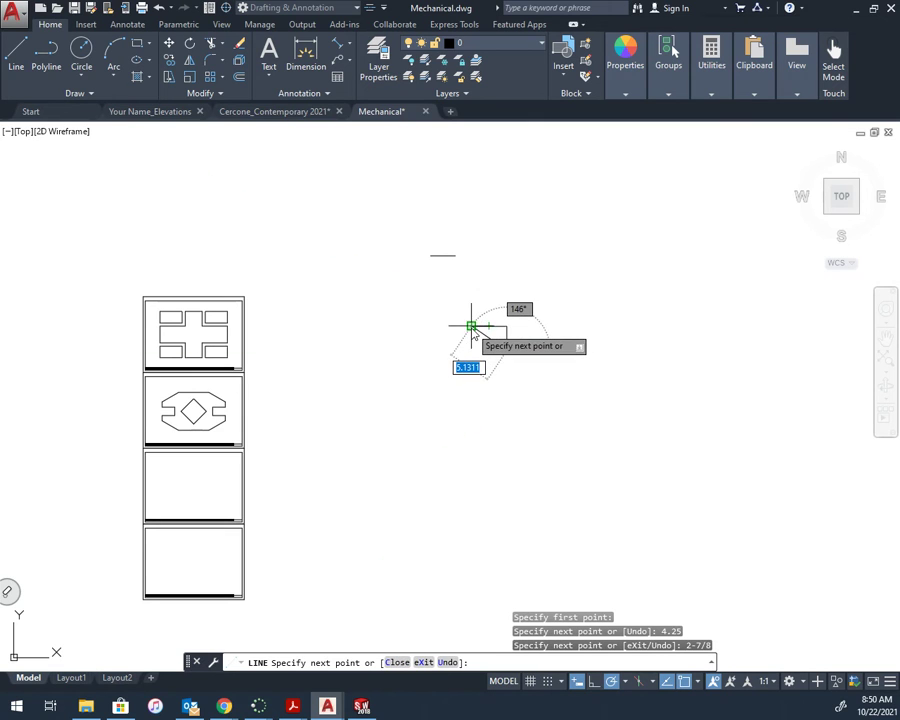
{"action": "left_click", "coordinate": [471, 343]}
{"action": "left_click", "coordinate": [470, 326]}
{"action": "key", "text": "Return"}
Draw a diagonal from the rectangle's top-left corner to its bottom-right corner.
{"action": "middle_click_drag", "start_coordinate": [534, 345], "coordinate": [441, 356]}
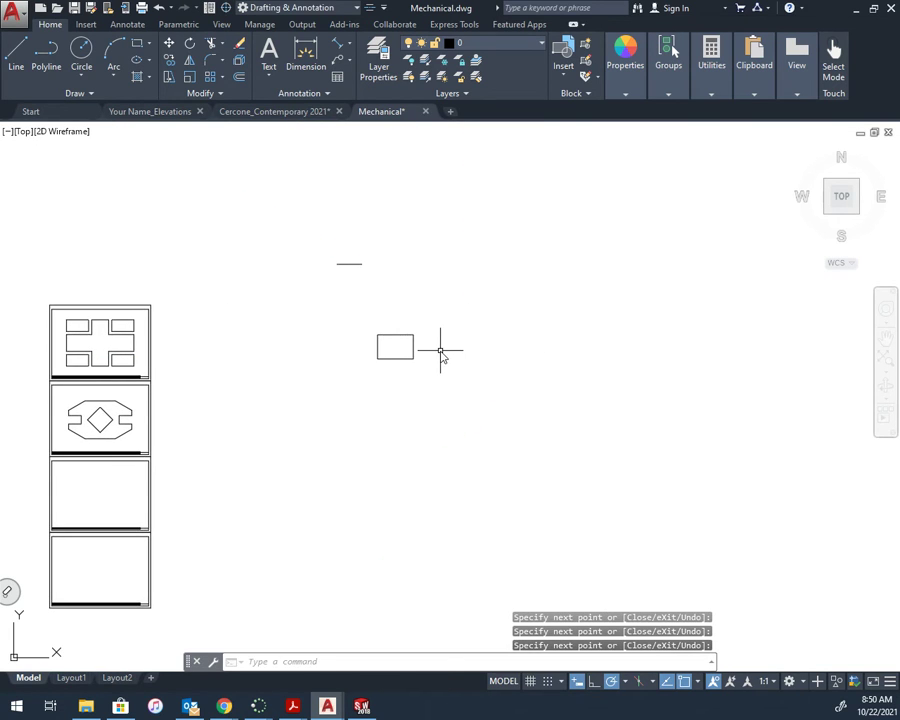
{"action": "key", "text": "Return"}
{"action": "left_click", "coordinate": [377, 335]}
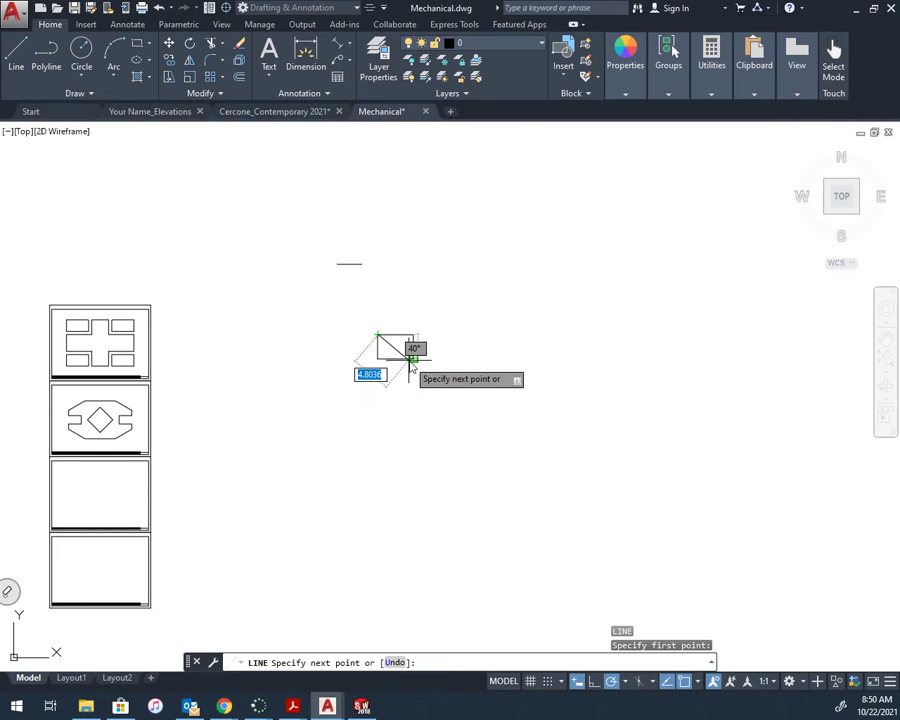
{"action": "left_click", "coordinate": [413, 359]}
{"action": "key", "text": "Return"}
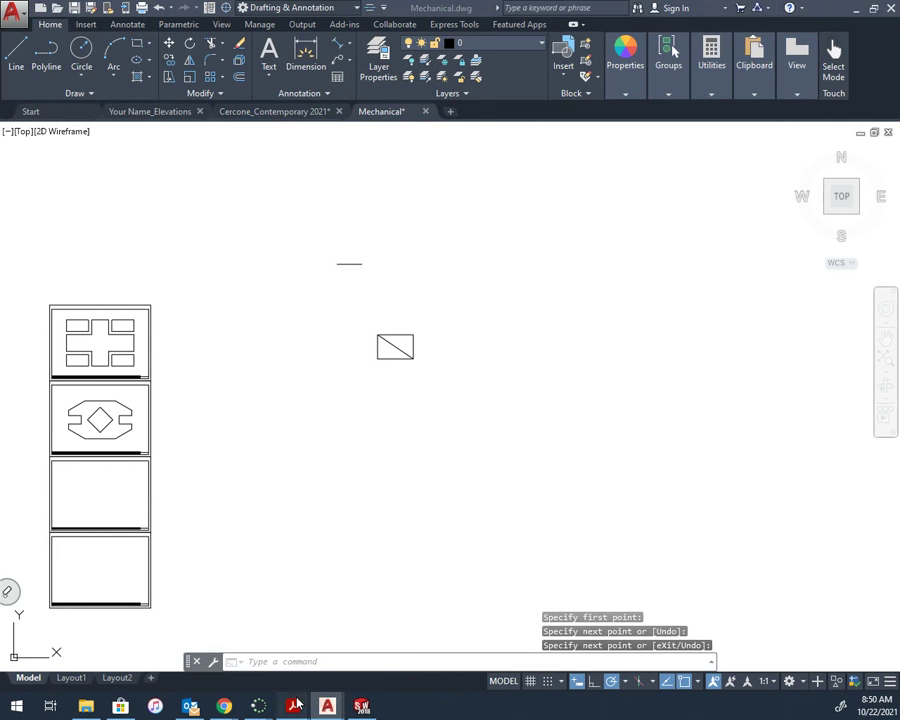
Bring the PDF forward and shift it to show the gasket's right side and 1/2 DIA, 8 HOLES note.
{"action": "mouse_move", "coordinate": [293, 706]}
{"action": "mouse_move", "coordinate": [370, 652]}
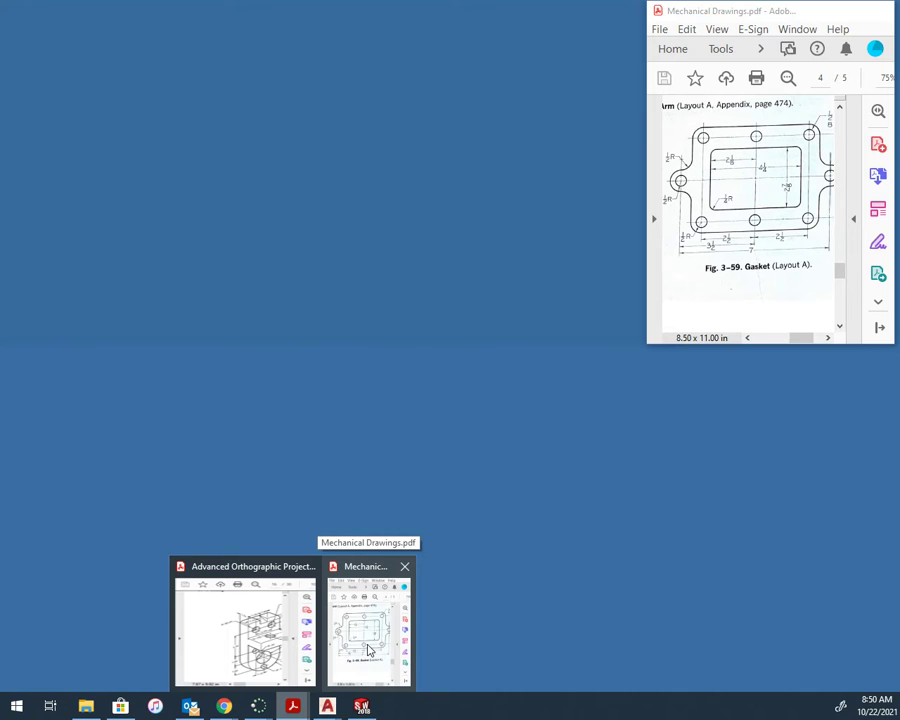
{"action": "left_click", "coordinate": [368, 640]}
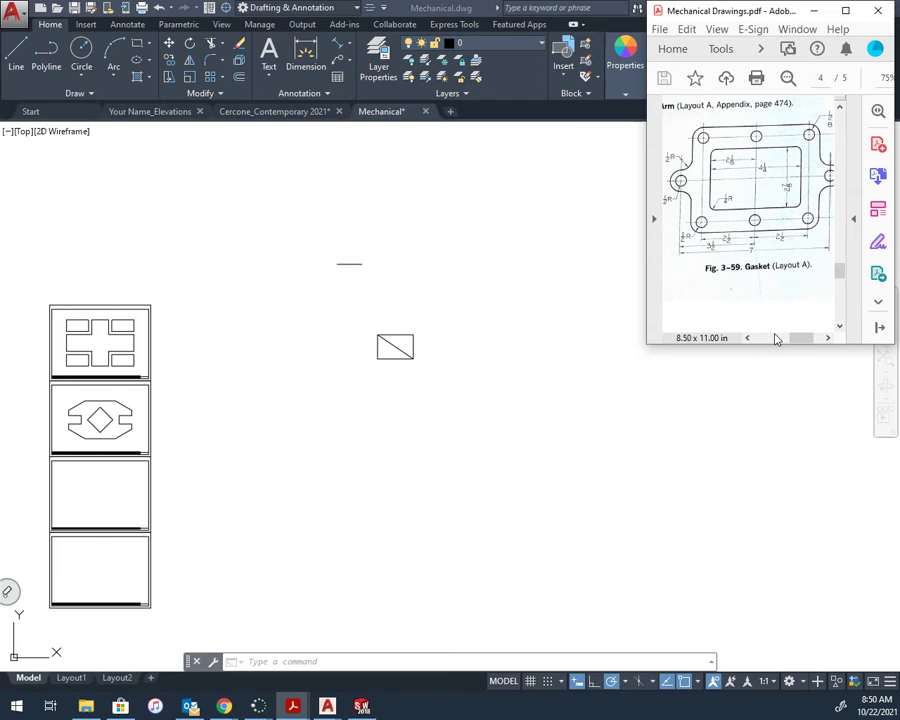
{"action": "left_click_drag", "start_coordinate": [802, 343], "coordinate": [808, 342]}
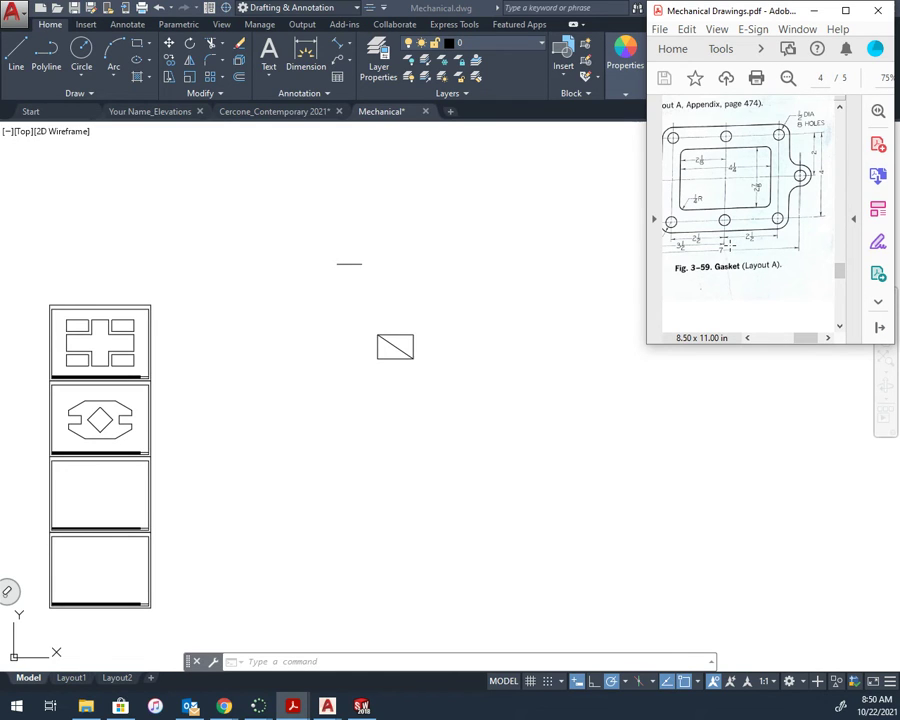
Draw a 6 by 5 outer rectangle with lines.
{"action": "left_click", "coordinate": [455, 359]}
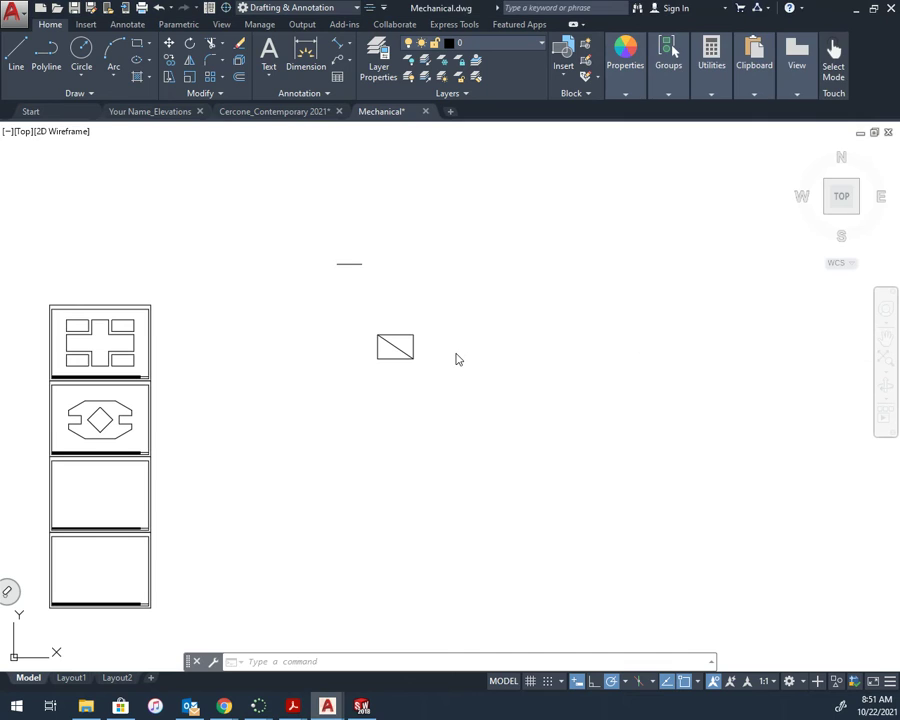
{"action": "key", "text": "Escape"}
{"action": "key", "text": "Escape"}
{"action": "type", "text": "l"}
{"action": "key", "text": "Return"}
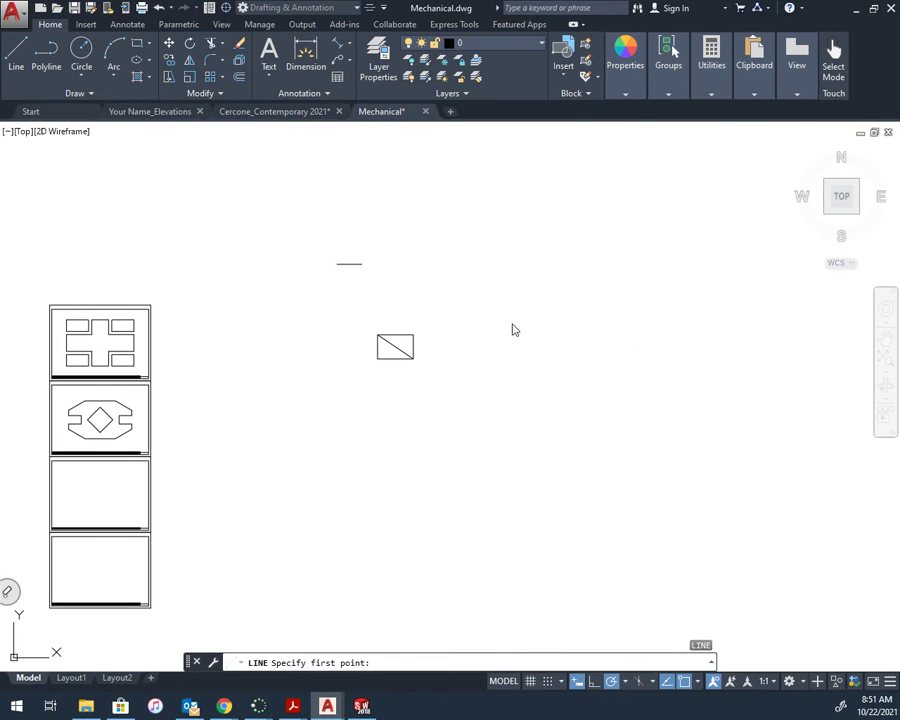
{"action": "left_click", "coordinate": [512, 322]}
{"action": "type", "text": "6"}
{"action": "key", "text": "Return"}
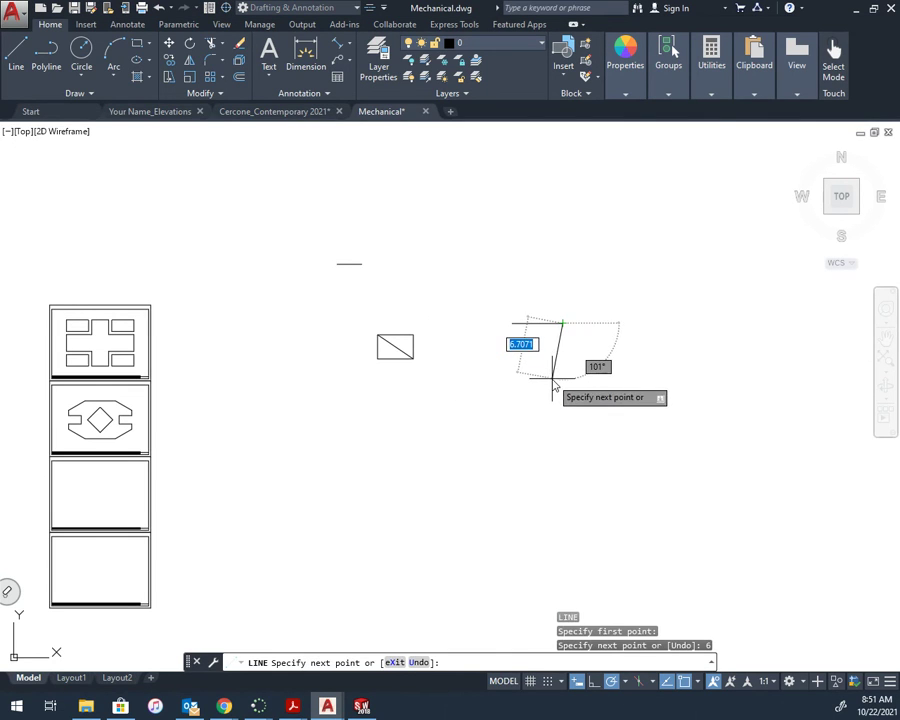
{"action": "type", "text": "5"}
{"action": "key", "text": "Return"}
{"action": "type", "text": "6"}
{"action": "key", "text": "Return"}
{"action": "type", "text": "5"}
{"action": "key", "text": "Return"}
Add a midline across the outer rectangle and move the crossed small rectangle to its centre.
{"action": "key", "text": "Return"}
{"action": "key", "text": "Return"}
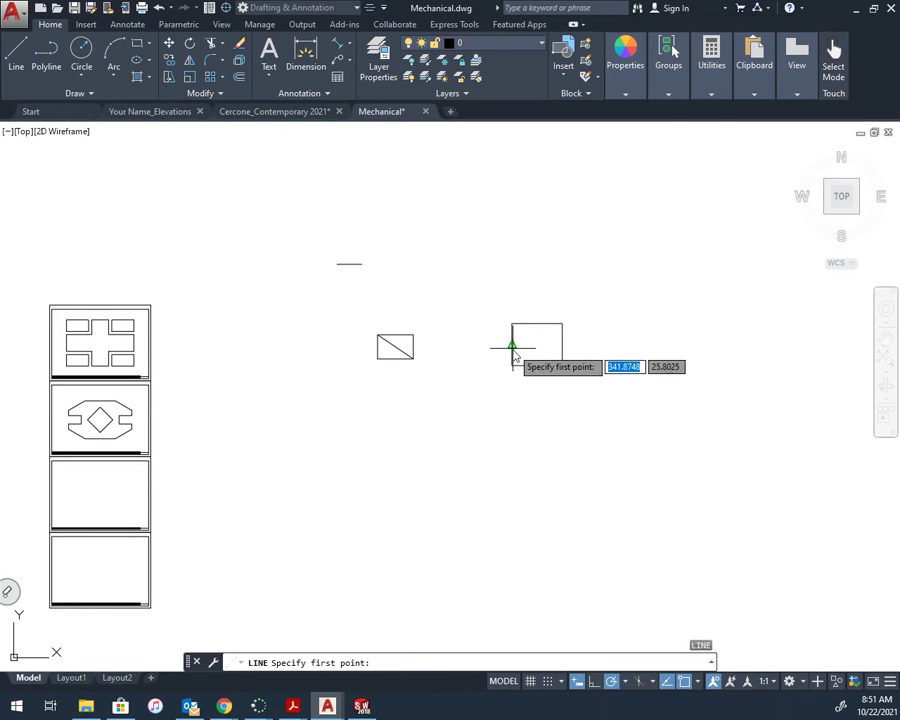
{"action": "left_click", "coordinate": [512, 344]}
{"action": "left_click", "coordinate": [562, 344]}
{"action": "key", "text": "Return"}
{"action": "left_click", "coordinate": [333, 301]}
{"action": "left_click", "coordinate": [428, 383]}
{"action": "type", "text": "m"}
{"action": "key", "text": "Return"}
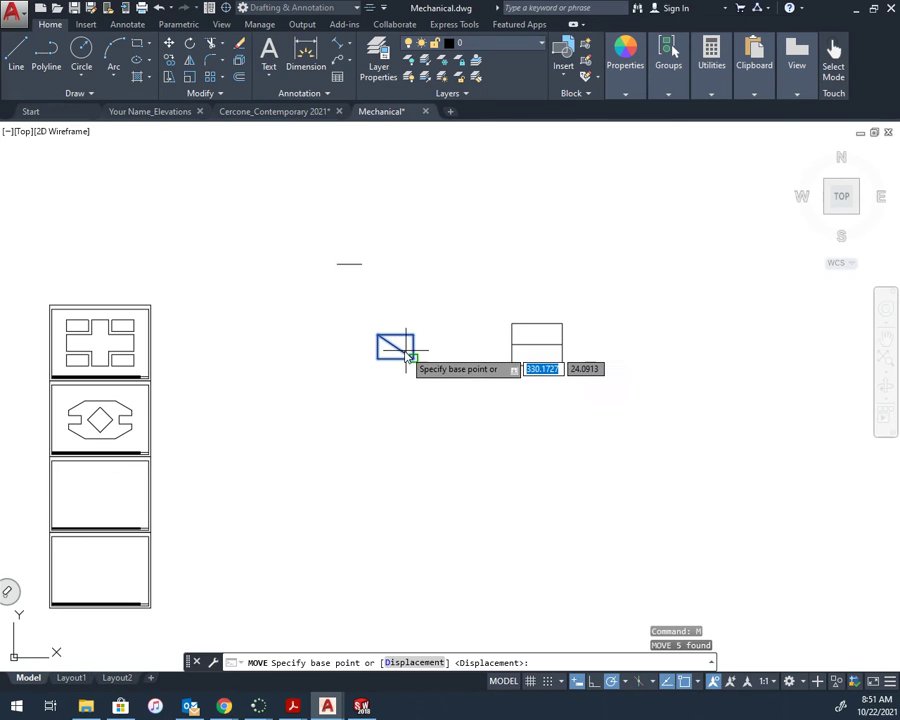
{"action": "left_click", "coordinate": [396, 346]}
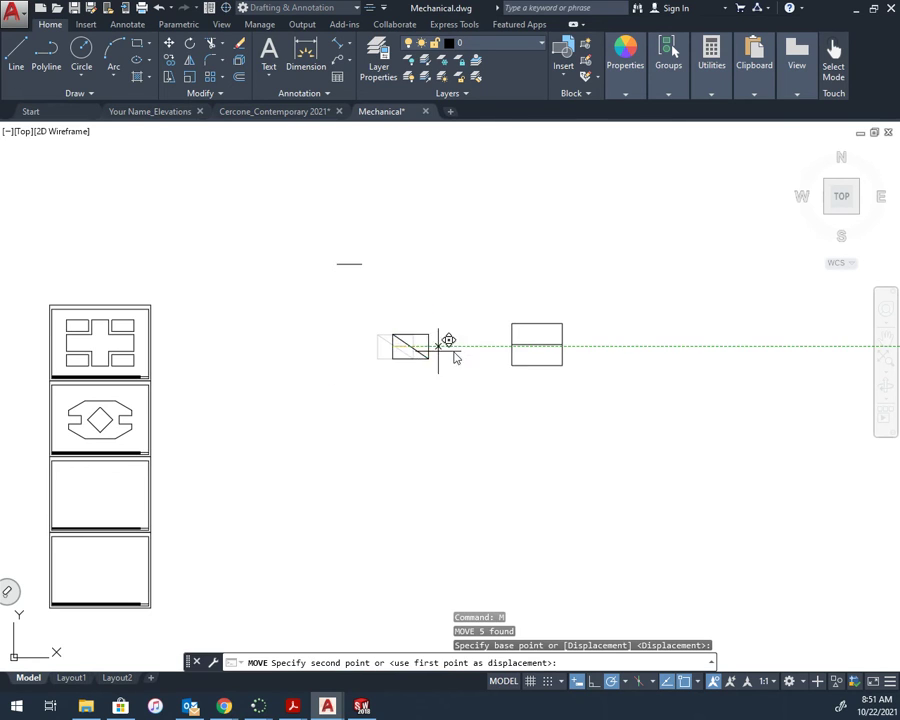
{"action": "left_click", "coordinate": [532, 346]}
{"action": "scroll", "coordinate": [535, 347], "scroll_direction": "up", "scroll_amount": 6}
Erase the diagonal and midline helper lines, then centre the gasket outline in view.
{"action": "key", "text": "Escape"}
{"action": "key", "text": "Escape"}
{"action": "left_click", "coordinate": [550, 342]}
{"action": "left_click", "coordinate": [540, 322]}
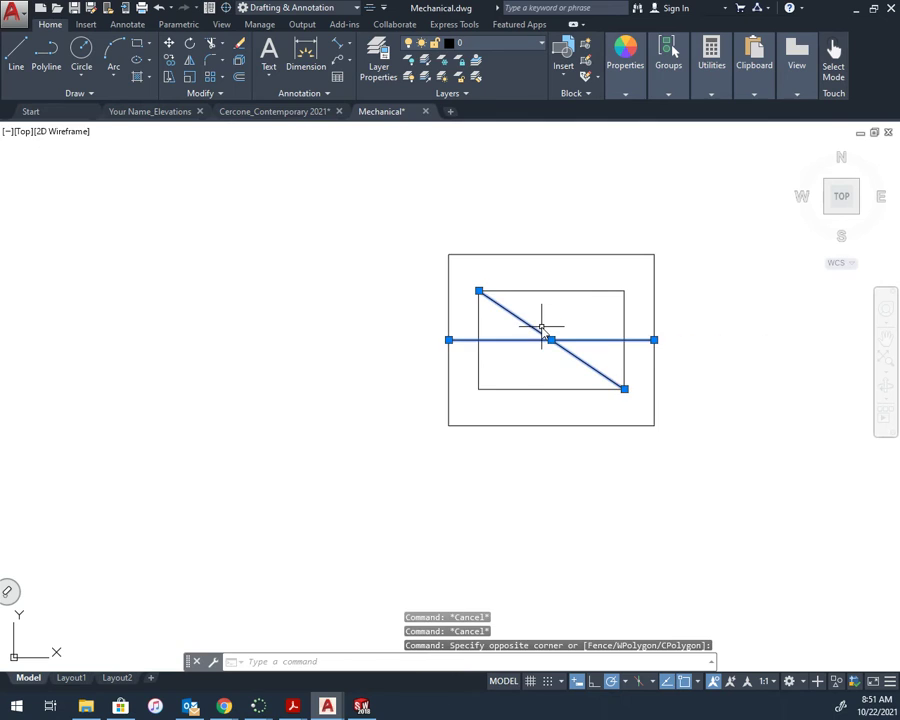
{"action": "key", "text": "Delete"}
{"action": "middle_click_drag", "start_coordinate": [599, 400], "coordinate": [570, 400]}
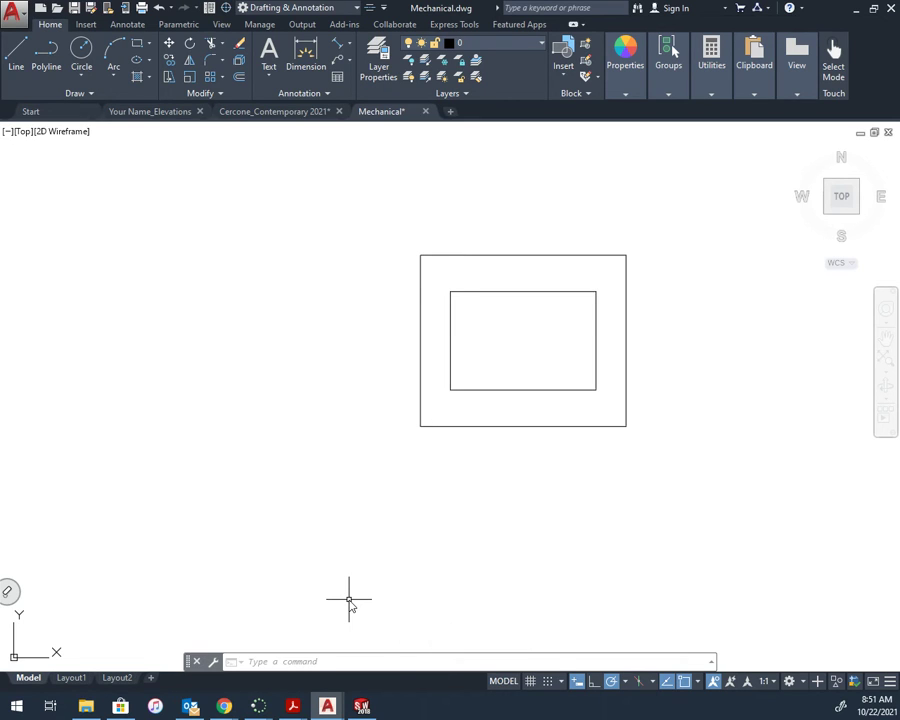
Fillet the outer rectangle's bottom-left and bottom-right corners with a 0.5 radius.
{"action": "key", "text": "Return"}
{"action": "type", "text": "r"}
{"action": "key", "text": "Return"}
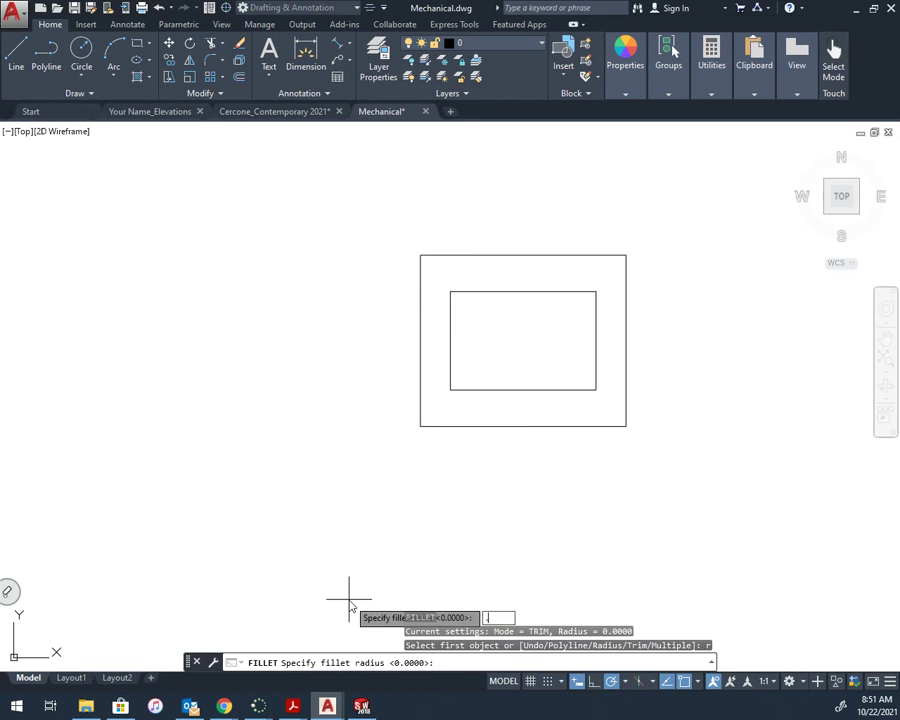
{"action": "type", "text": ".5"}
{"action": "key", "text": "Return"}
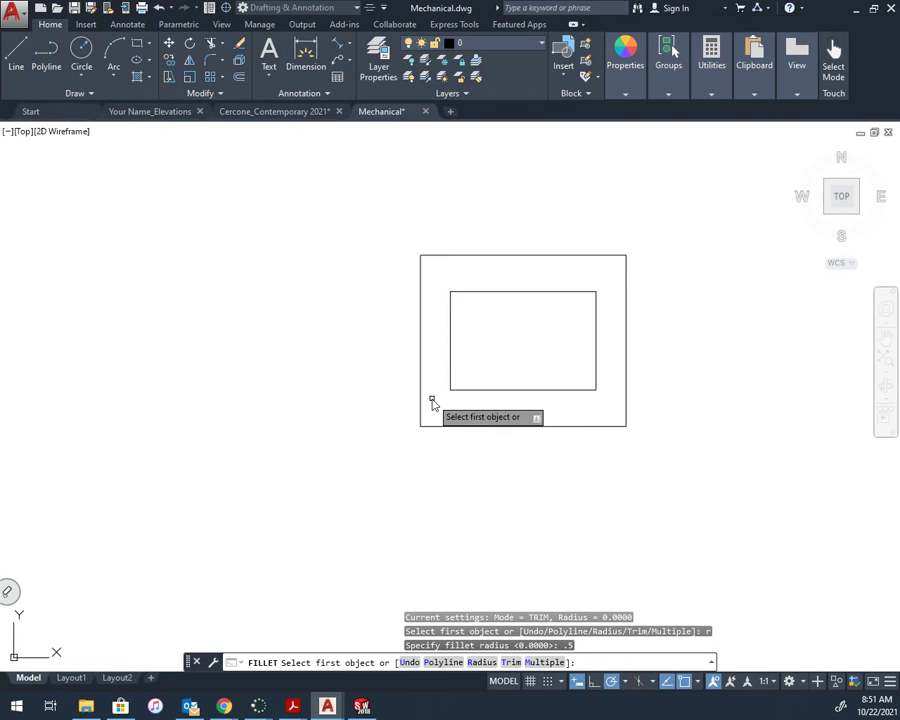
{"action": "left_click", "coordinate": [420, 400]}
{"action": "left_click", "coordinate": [450, 426]}
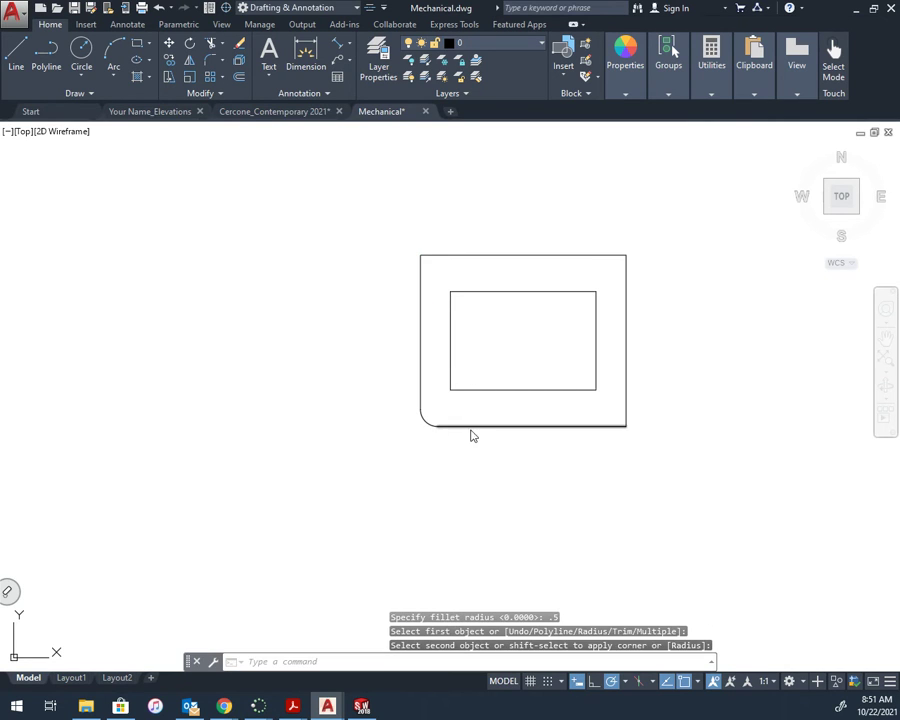
{"action": "key", "text": "Return"}
{"action": "left_click", "coordinate": [562, 426]}
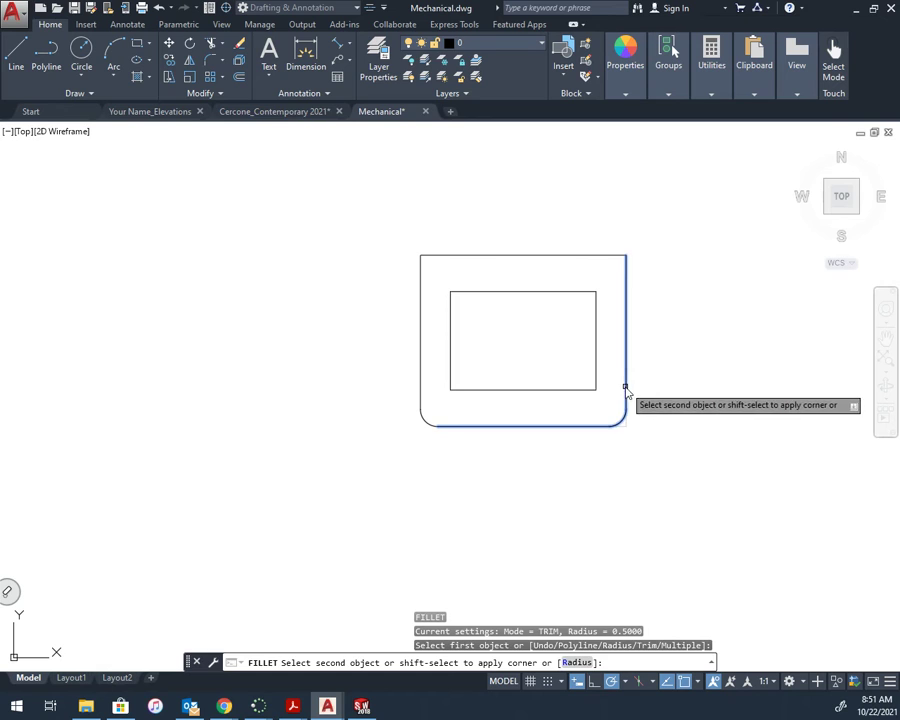
{"action": "left_click", "coordinate": [626, 386]}
Fillet the outer rectangle's top-right and top-left corners with the same 0.5 radius.
{"action": "key", "text": "Return"}
{"action": "left_click", "coordinate": [606, 256]}
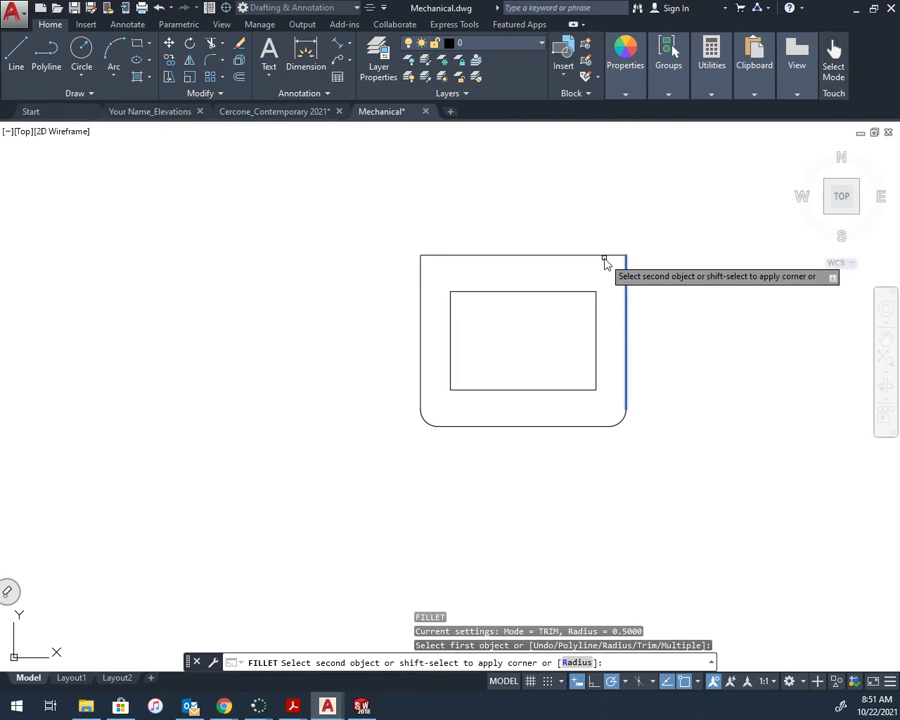
{"action": "left_click", "coordinate": [603, 262]}
{"action": "key", "text": "Return"}
{"action": "left_click", "coordinate": [476, 256]}
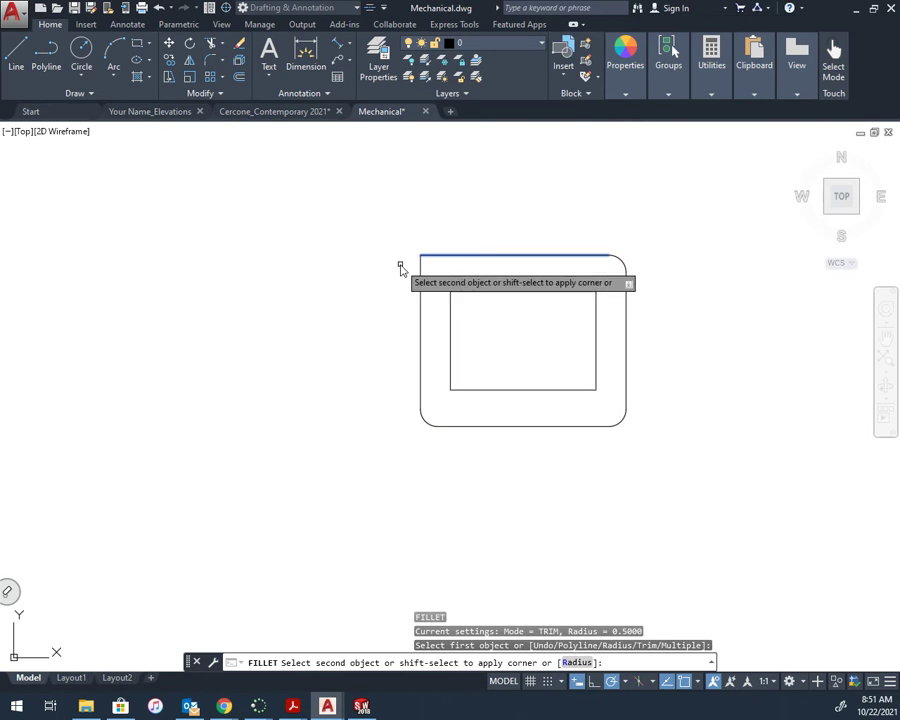
{"action": "left_click", "coordinate": [420, 282]}
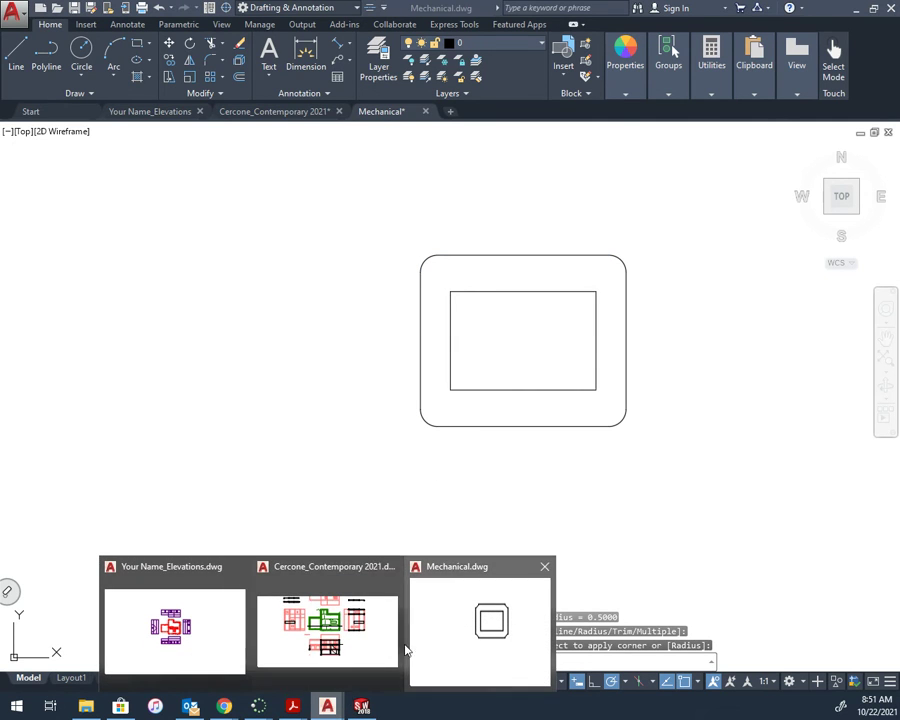
Advance the Mechanical Drawings PDF to page 5, then return to the AutoCAD drawing.
{"action": "mouse_move", "coordinate": [298, 710]}
{"action": "left_click", "coordinate": [345, 615]}
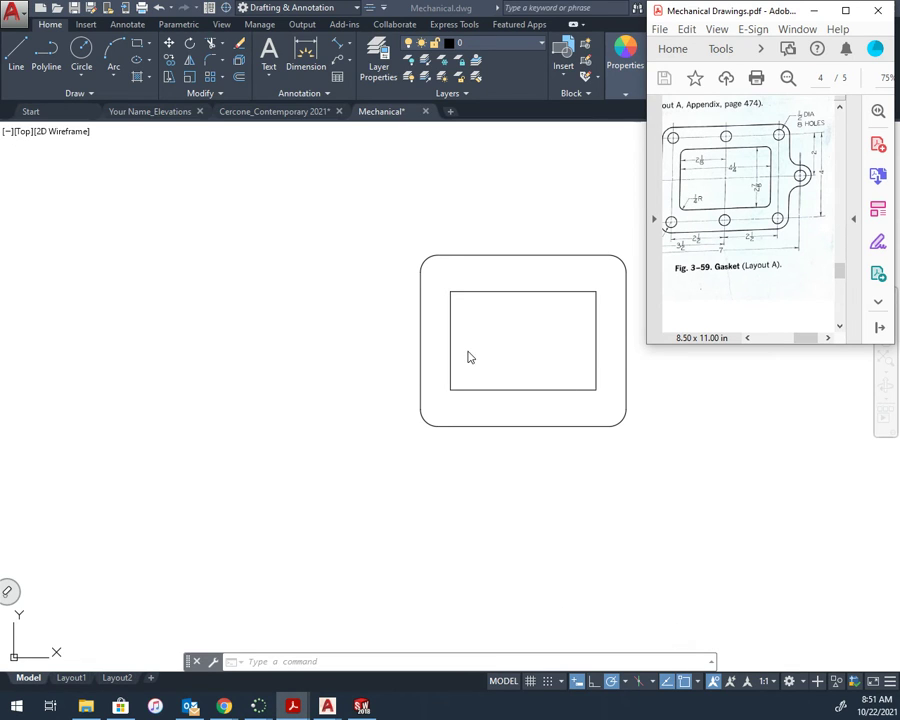
{"action": "key", "text": "Page_Down"}
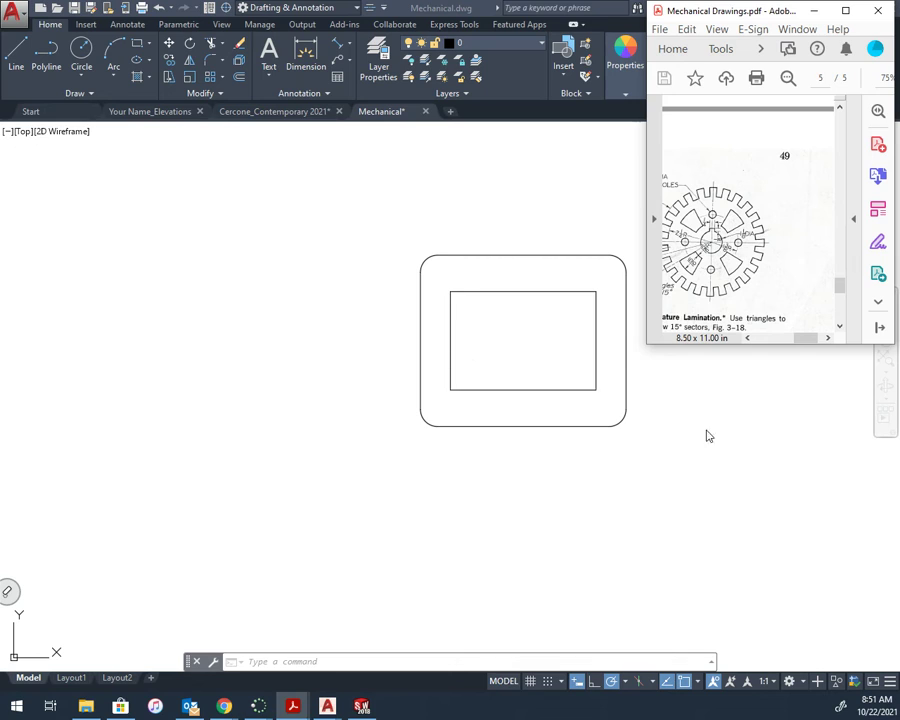
{"action": "left_click", "coordinate": [358, 261]}
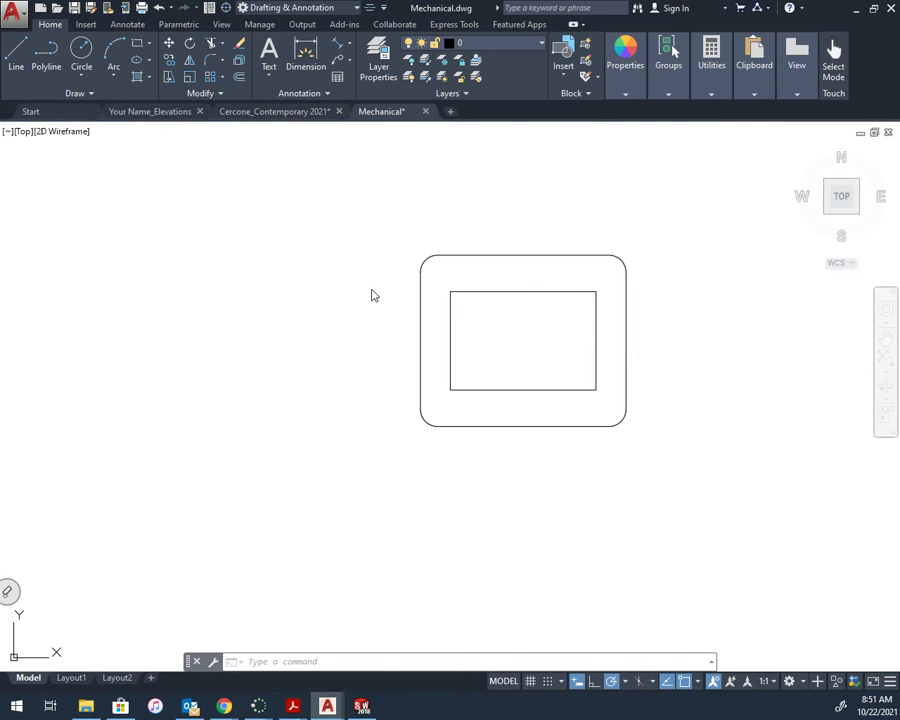
Fillet the inner rectangle's top-left and bottom-left corners with a 0.25 radius.
{"action": "type", "text": "f"}
{"action": "key", "text": "Return"}
{"action": "type", "text": "r"}
{"action": "key", "text": "Return"}
{"action": "type", "text": ".25"}
{"action": "key", "text": "Return"}
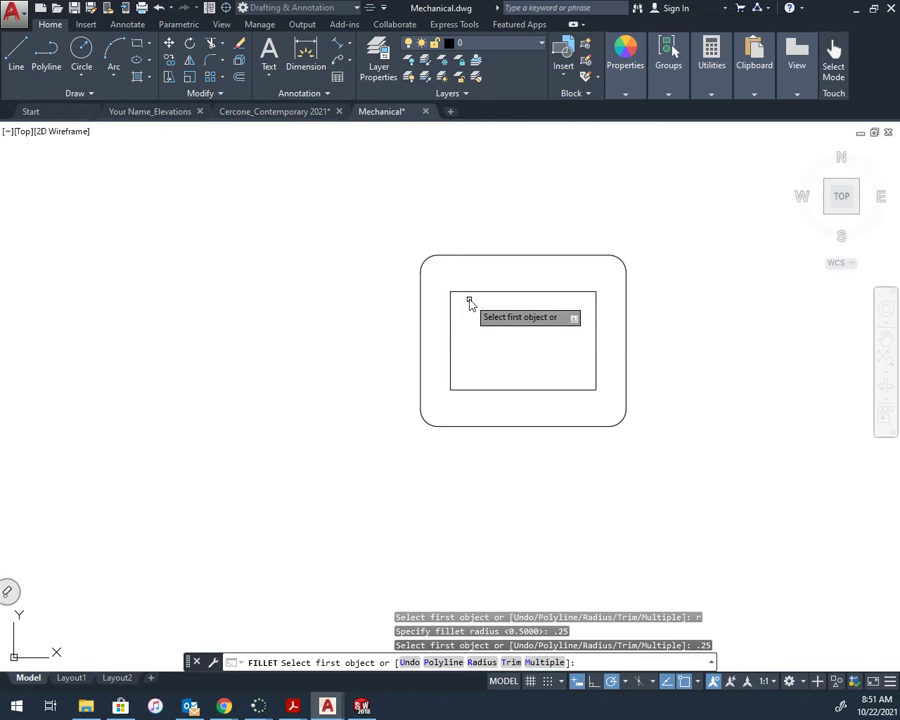
{"action": "left_click", "coordinate": [458, 292]}
{"action": "left_click", "coordinate": [451, 306]}
{"action": "key", "text": "Return"}
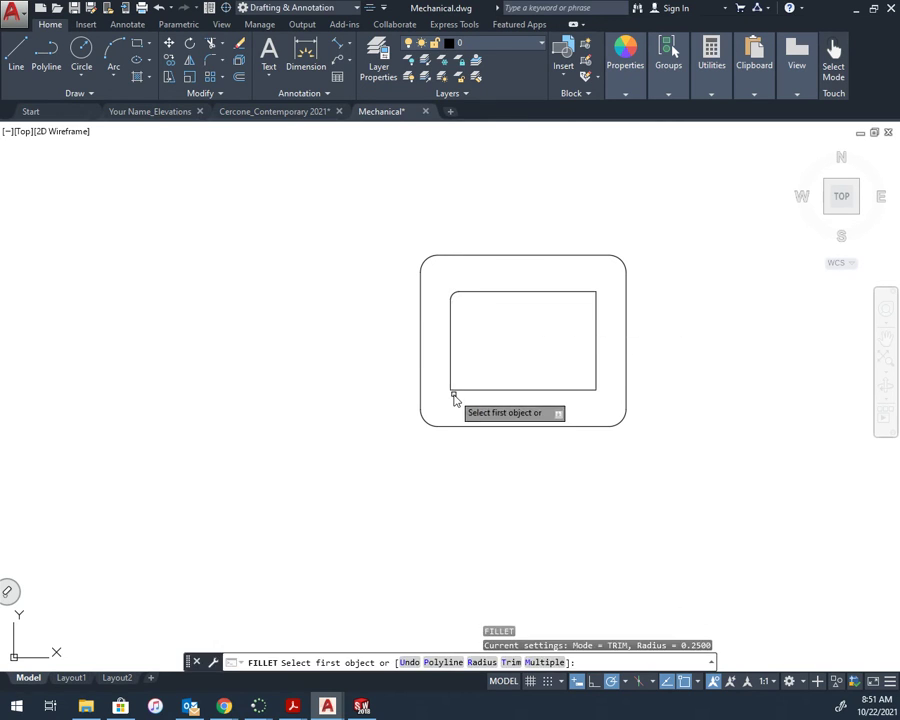
{"action": "left_click", "coordinate": [450, 376]}
{"action": "left_click", "coordinate": [467, 390]}
Fillet the inner rectangle's bottom-right and top-right corners with the same 0.25 radius.
{"action": "key", "text": "Return"}
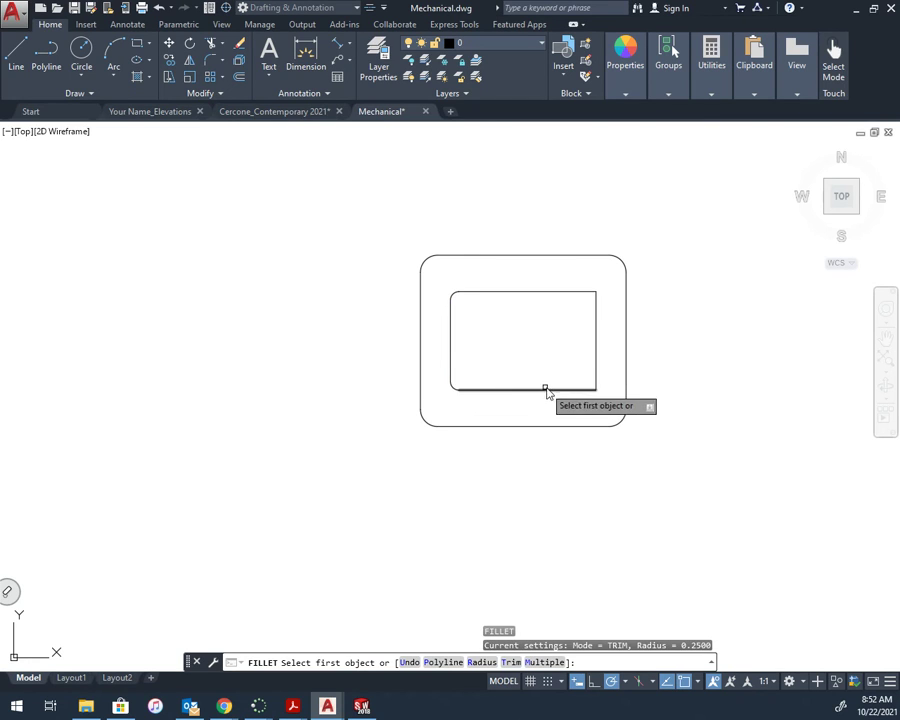
{"action": "left_click", "coordinate": [555, 389]}
{"action": "left_click", "coordinate": [597, 374]}
{"action": "key", "text": "Return"}
{"action": "left_click", "coordinate": [595, 311]}
{"action": "left_click", "coordinate": [579, 292]}
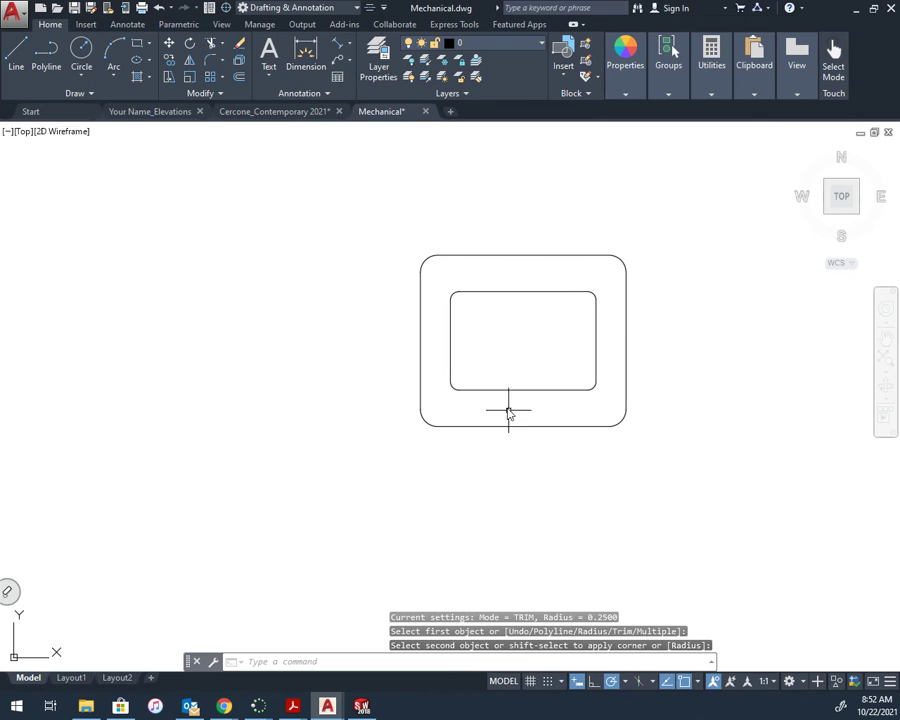
Return the PDF to page 4 in a small window beside the drawing, showing the Adjusting Arm figure.
{"action": "key", "text": "Escape"}
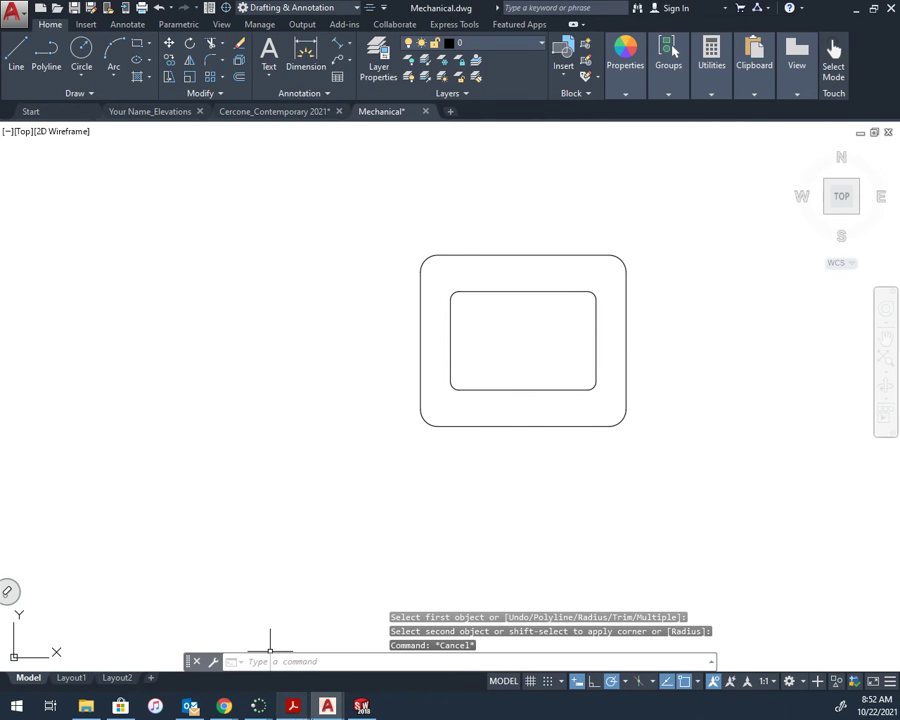
{"action": "mouse_move", "coordinate": [295, 710]}
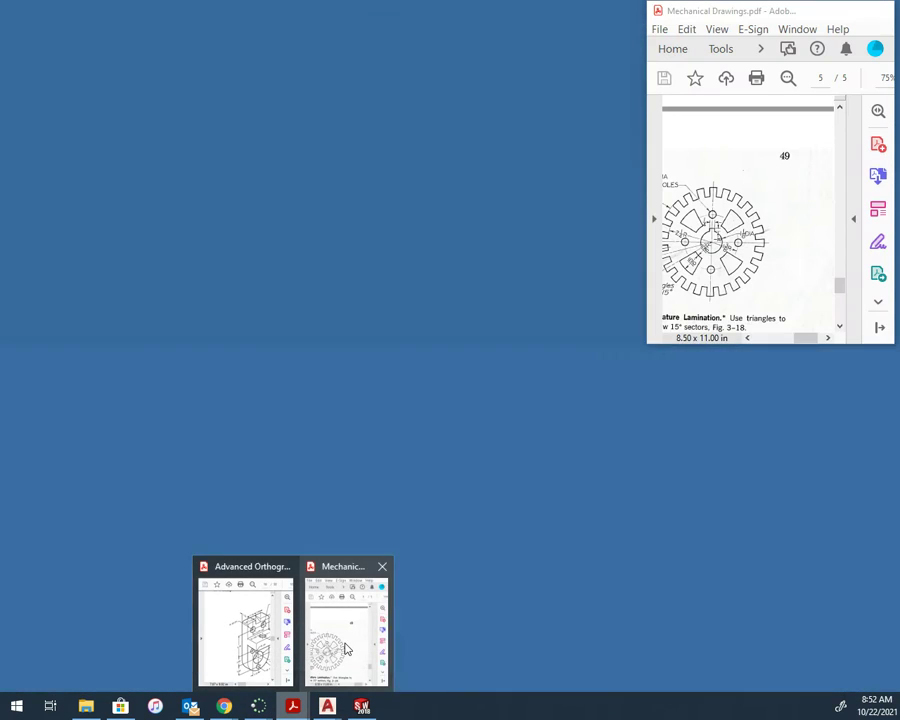
{"action": "left_click", "coordinate": [345, 645]}
{"action": "left_click", "coordinate": [846, 10]}
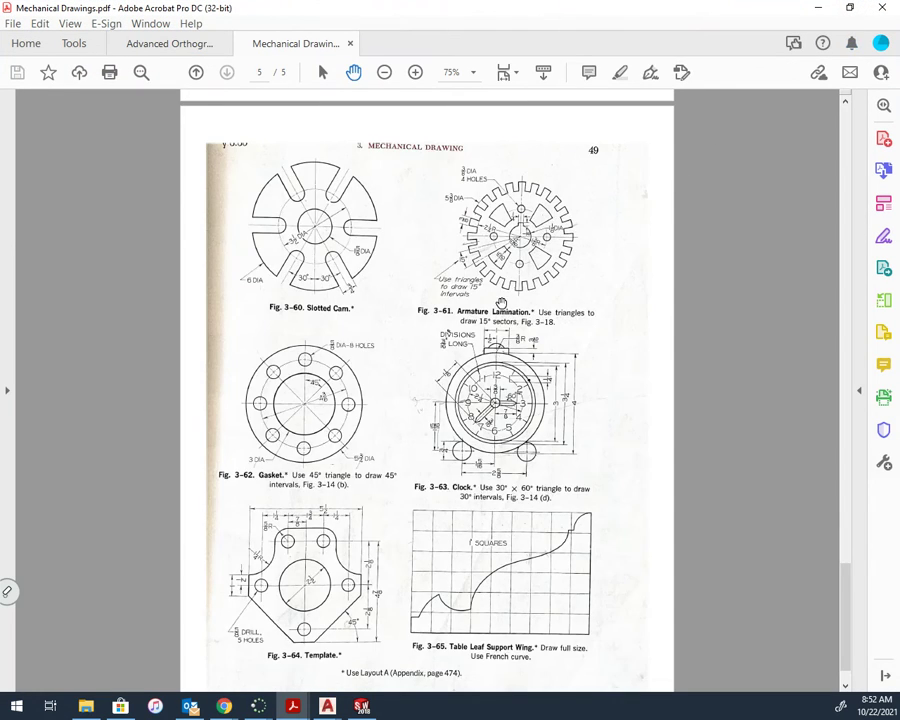
{"action": "scroll", "coordinate": [501, 303], "scroll_direction": "up", "scroll_amount": 5}
{"action": "left_click", "coordinate": [851, 8]}
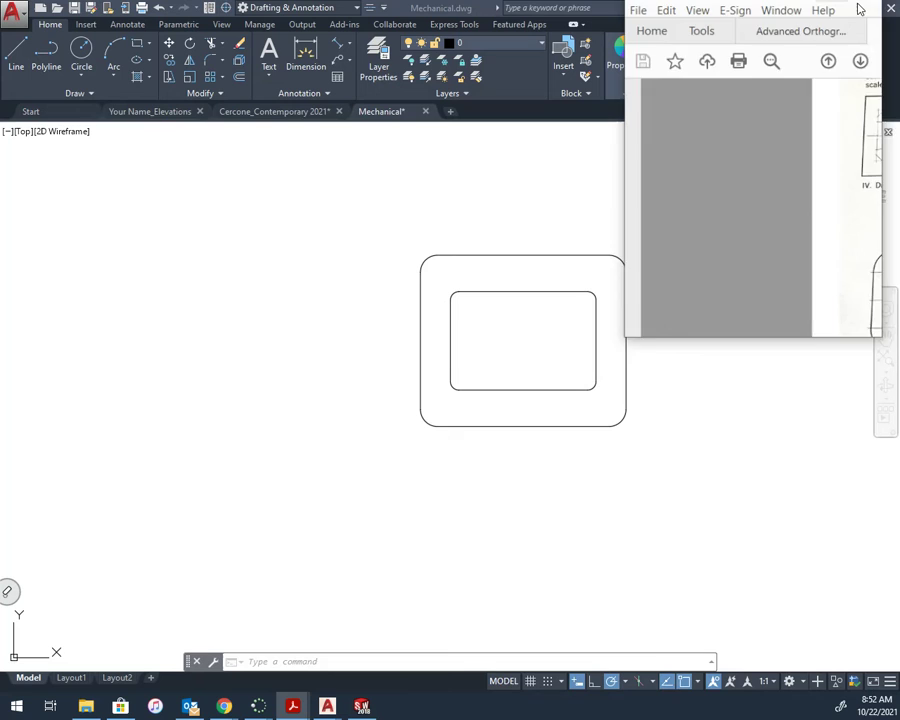
{"action": "left_click_drag", "start_coordinate": [780, 341], "coordinate": [824, 346]}
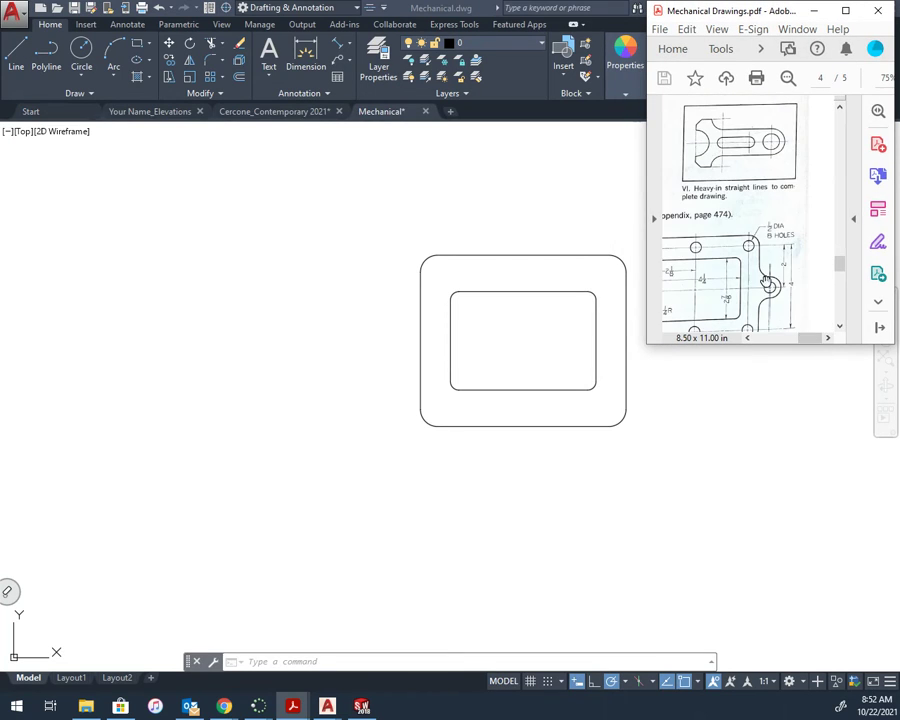
{"action": "scroll", "coordinate": [767, 281], "scroll_direction": "down", "scroll_amount": 1}
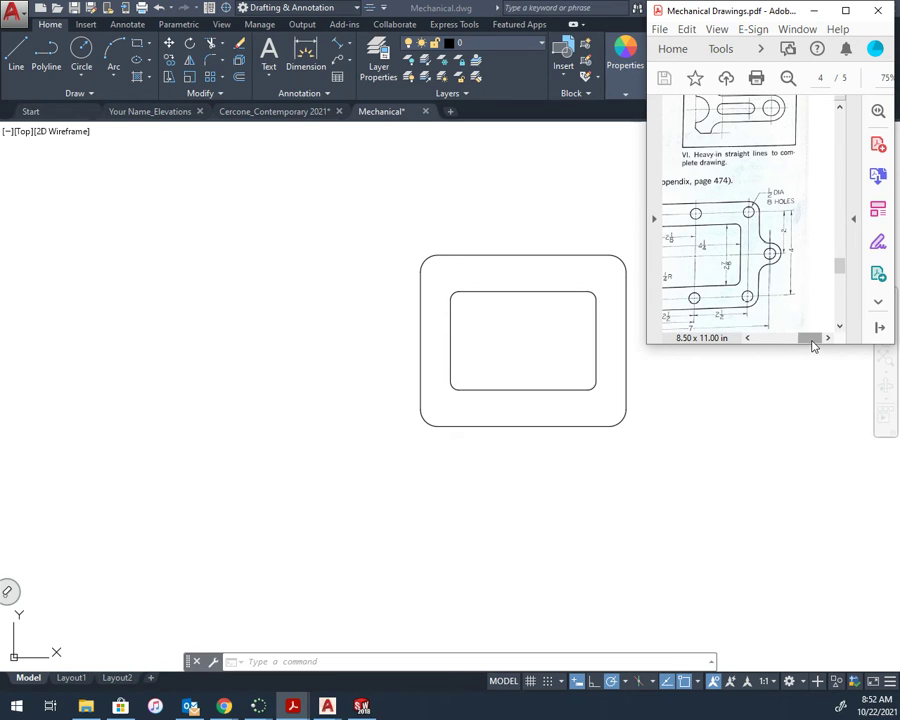
{"action": "left_click_drag", "start_coordinate": [813, 345], "coordinate": [808, 346]}
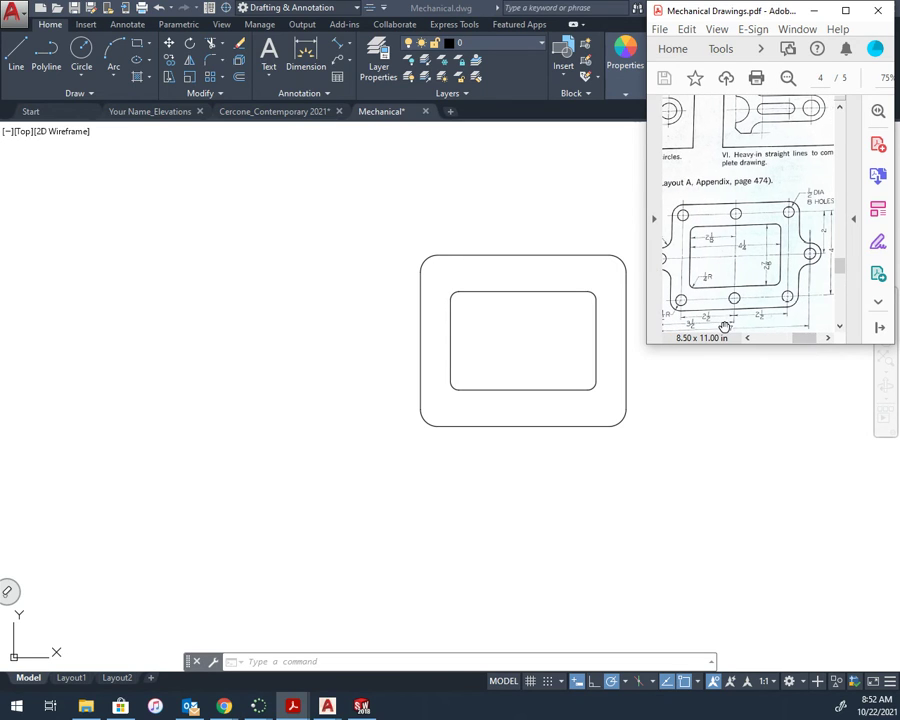
{"action": "left_click_drag", "start_coordinate": [806, 342], "coordinate": [790, 345]}
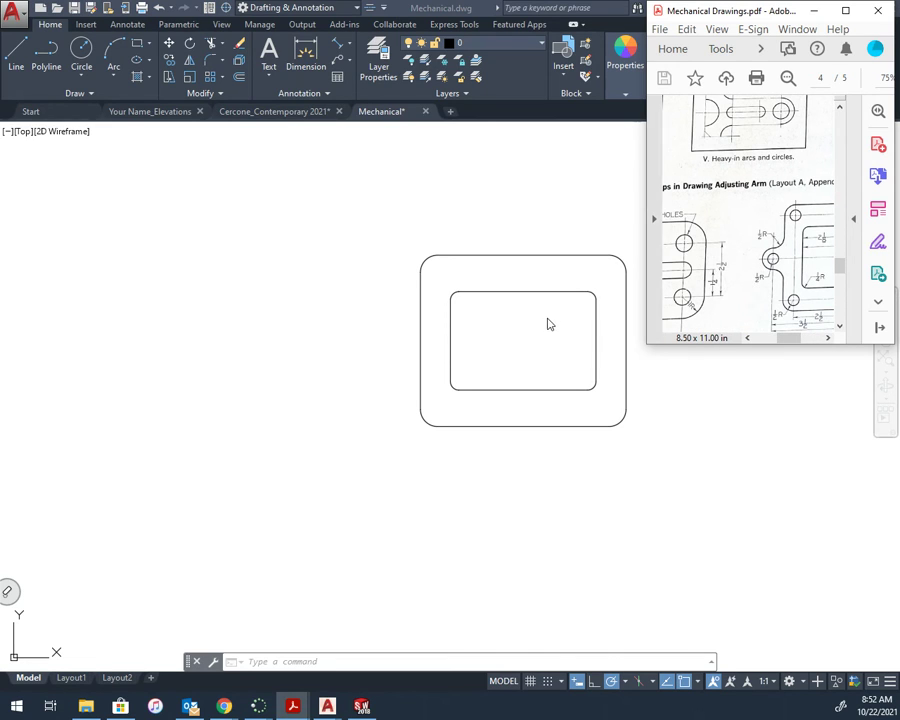
Draw a centre line across the inner rectangle between its left and right edge midpoints.
{"action": "left_click", "coordinate": [500, 318]}
{"action": "middle_click_drag", "start_coordinate": [520, 340], "coordinate": [498, 344]}
{"action": "key", "text": "Escape"}
{"action": "key", "text": "Escape"}
{"action": "key", "text": "Escape"}
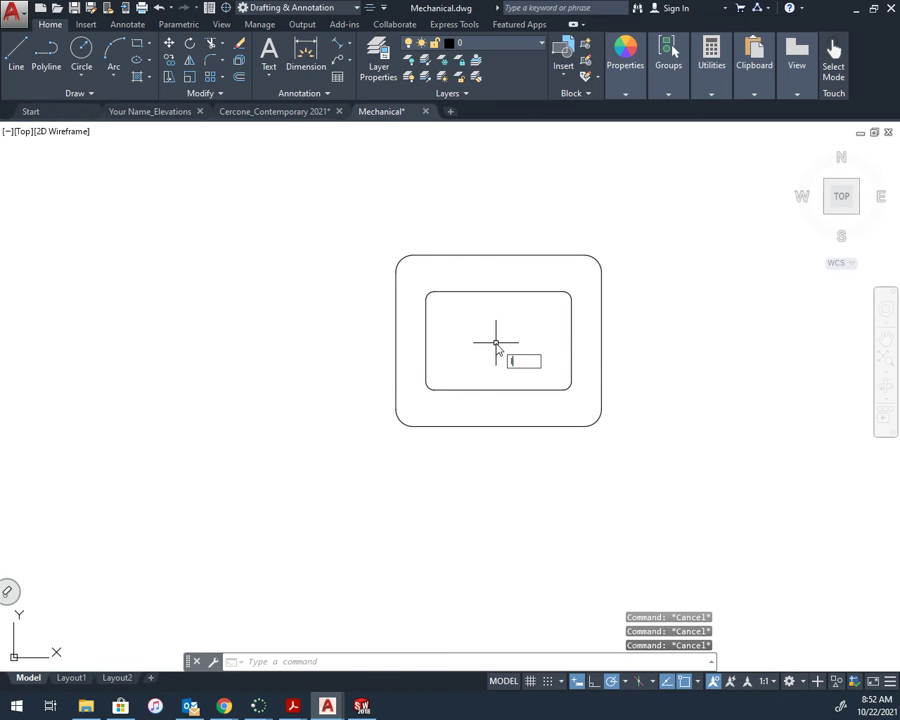
{"action": "key", "text": "l"}
{"action": "key", "text": "Return"}
{"action": "left_click", "coordinate": [426, 341]}
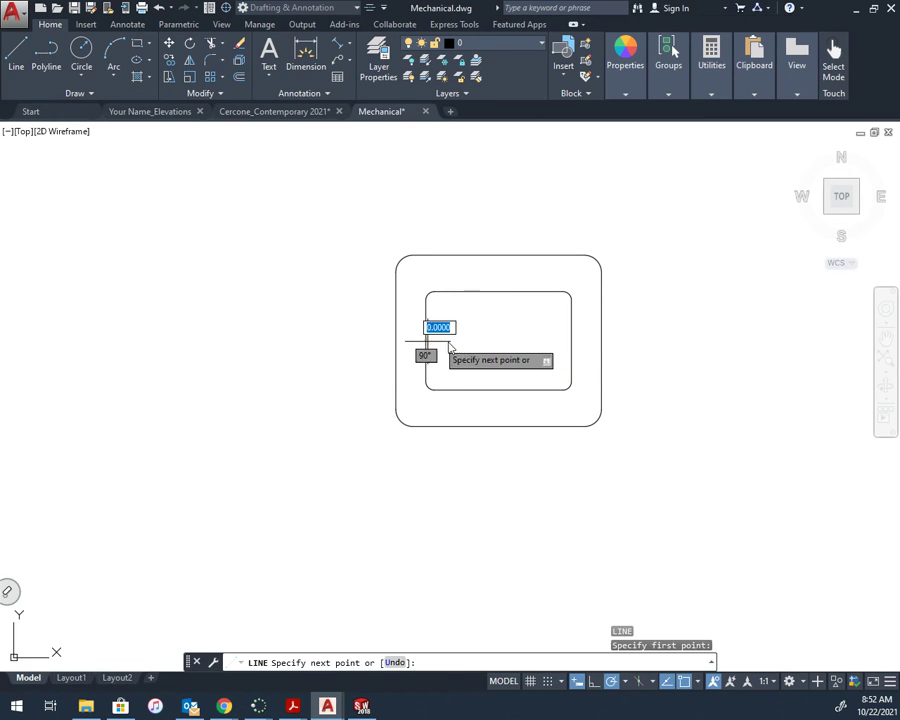
{"action": "left_click", "coordinate": [571, 341]}
{"action": "key", "text": "Return"}
{"action": "key", "text": "Return"}
Extend a 3.5 line right from the centre line's midpoint and draw a 0.5-radius circle at its end.
{"action": "left_click", "coordinate": [498, 341]}
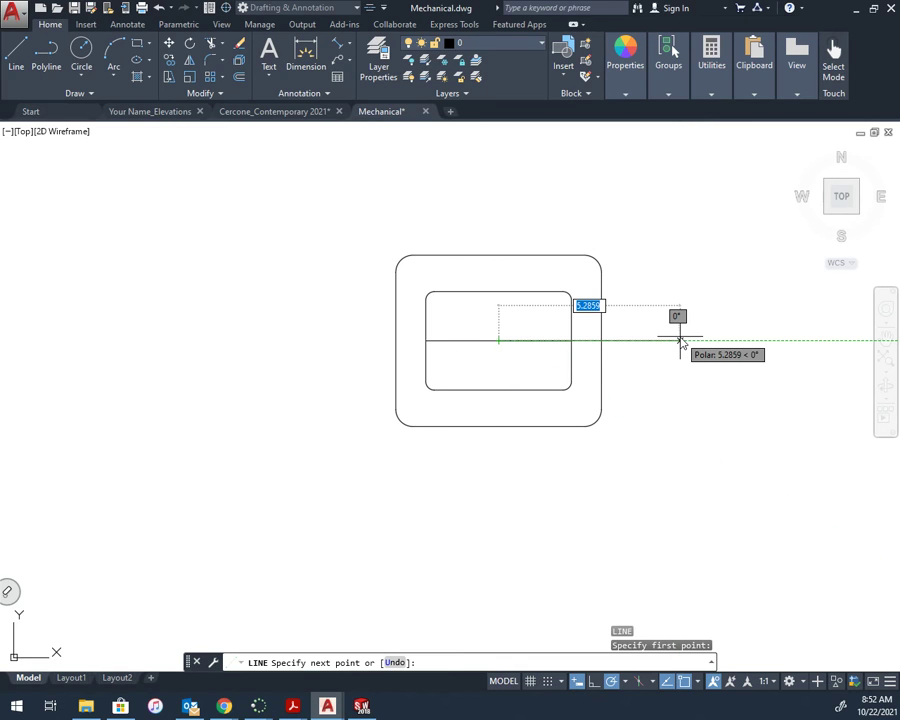
{"action": "type", "text": "3.5"}
{"action": "key", "text": "Return"}
{"action": "key", "text": "Return"}
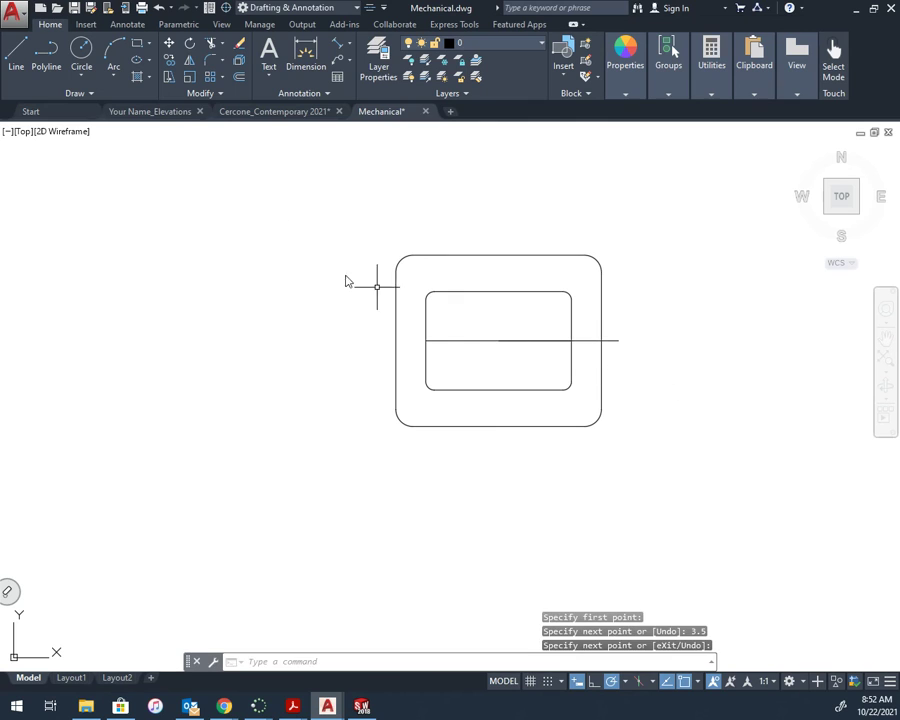
{"action": "left_click", "coordinate": [83, 58]}
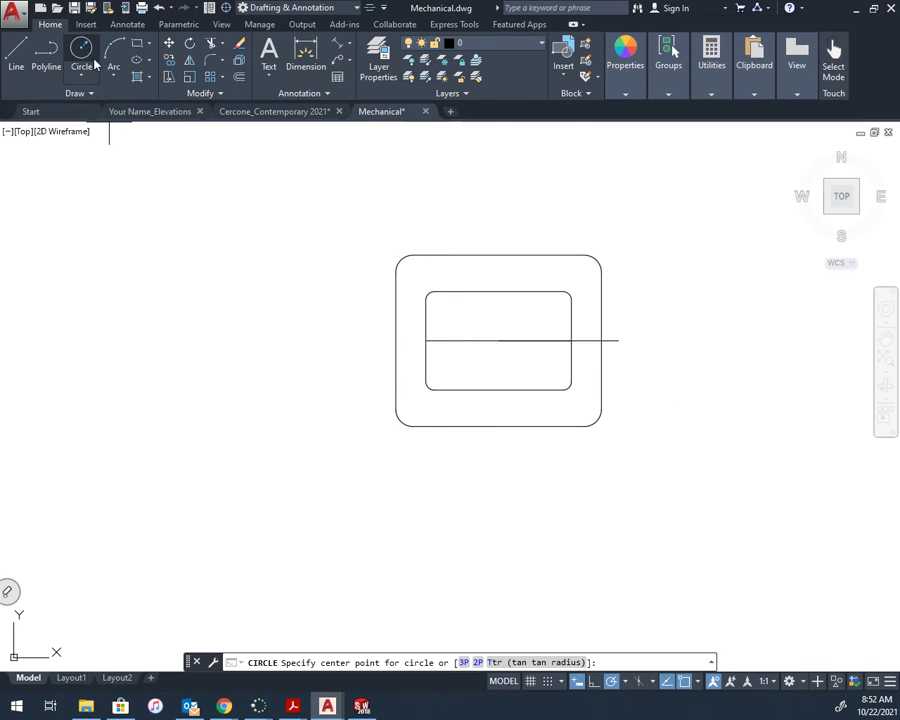
{"action": "left_click", "coordinate": [618, 341]}
{"action": "type", "text": ".5"}
{"action": "key", "text": "Return"}
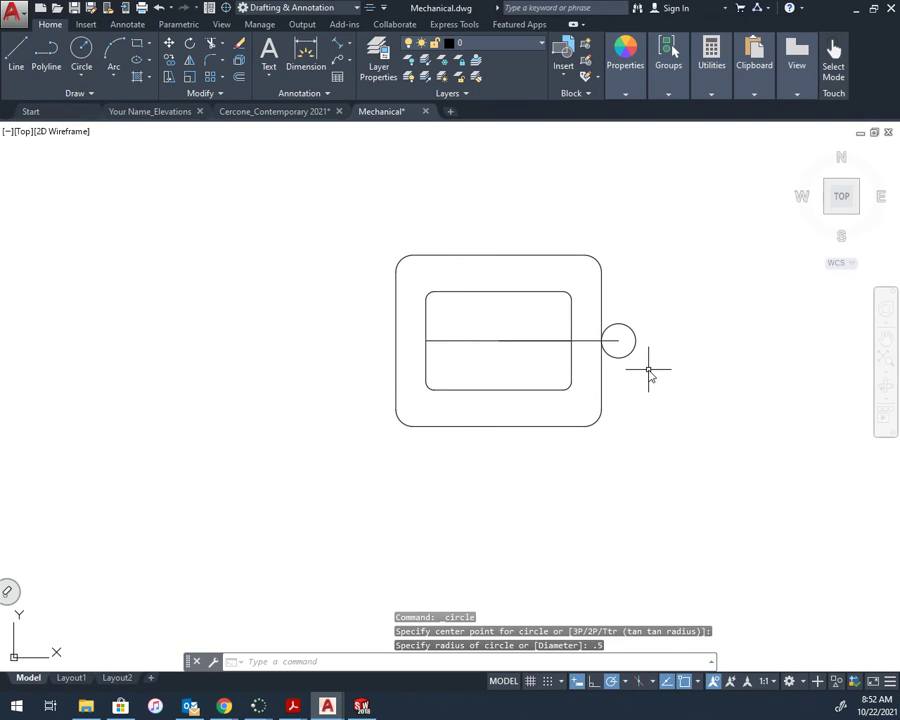
{"action": "scroll", "coordinate": [643, 356], "scroll_direction": "up", "scroll_amount": 6}
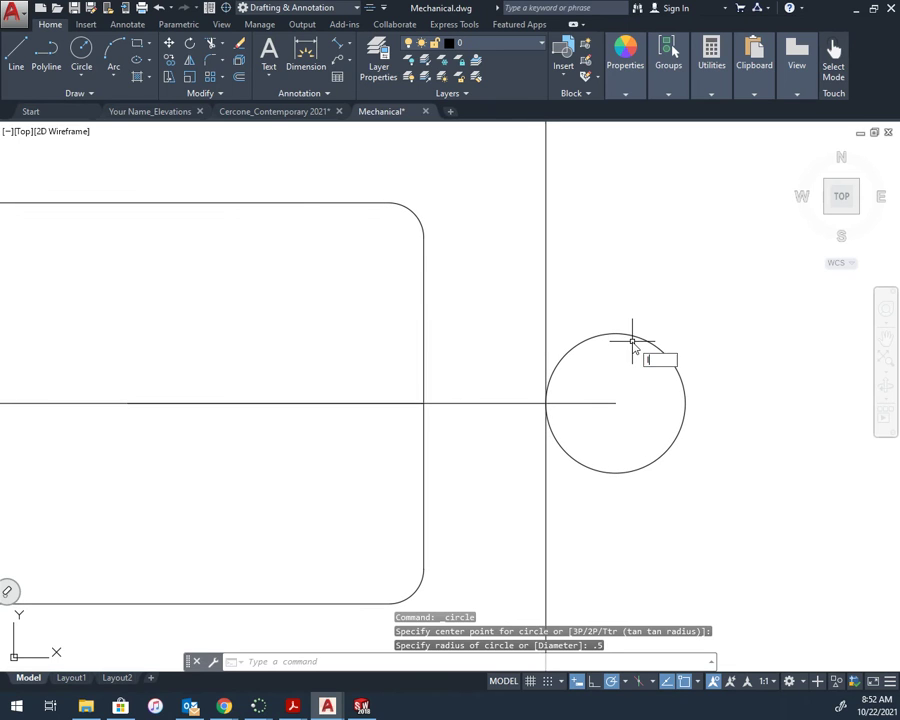
{"action": "type", "text": "l"}
Draw two horizontal lines from the circle's top and bottom to the outline's right edge.
{"action": "key", "text": "Return"}
{"action": "left_click", "coordinate": [616, 333]}
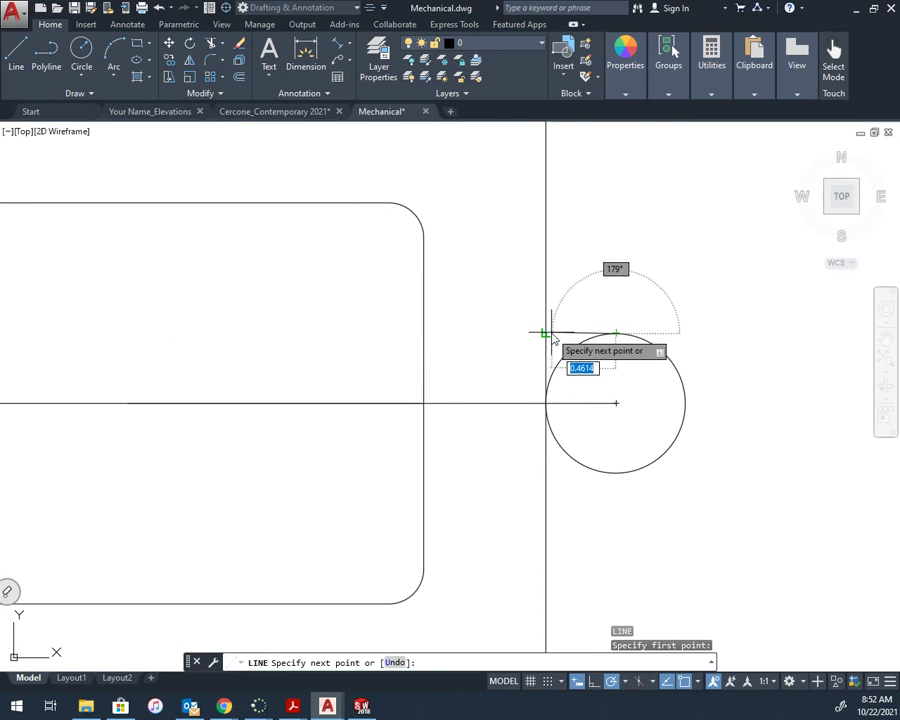
{"action": "left_click", "coordinate": [546, 333]}
{"action": "key", "text": "Return"}
{"action": "key", "text": "Return"}
{"action": "left_click", "coordinate": [616, 472]}
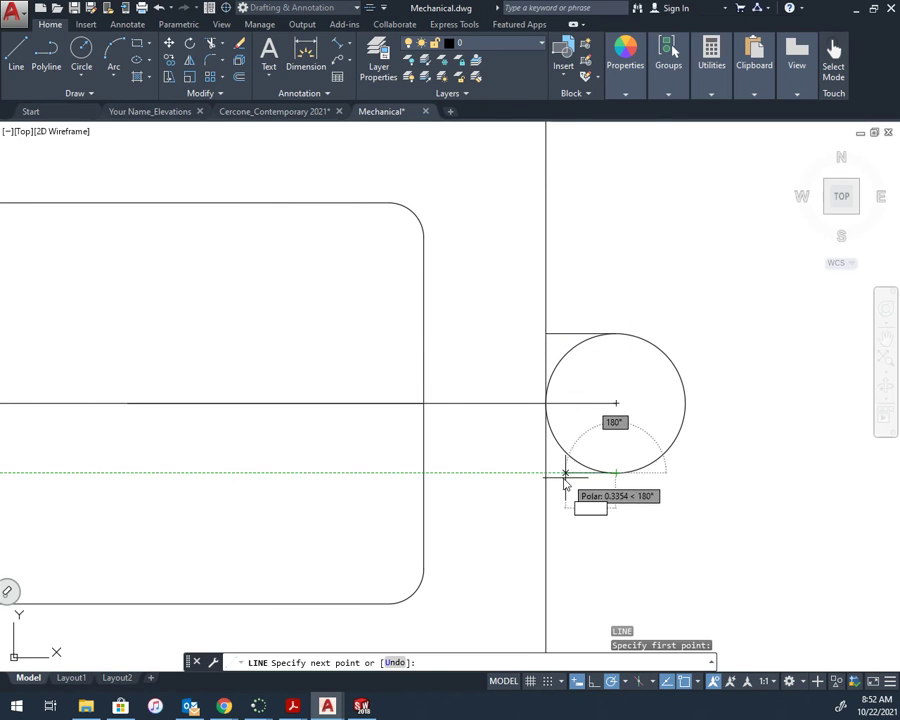
{"action": "left_click", "coordinate": [546, 472]}
{"action": "key", "text": "Return"}
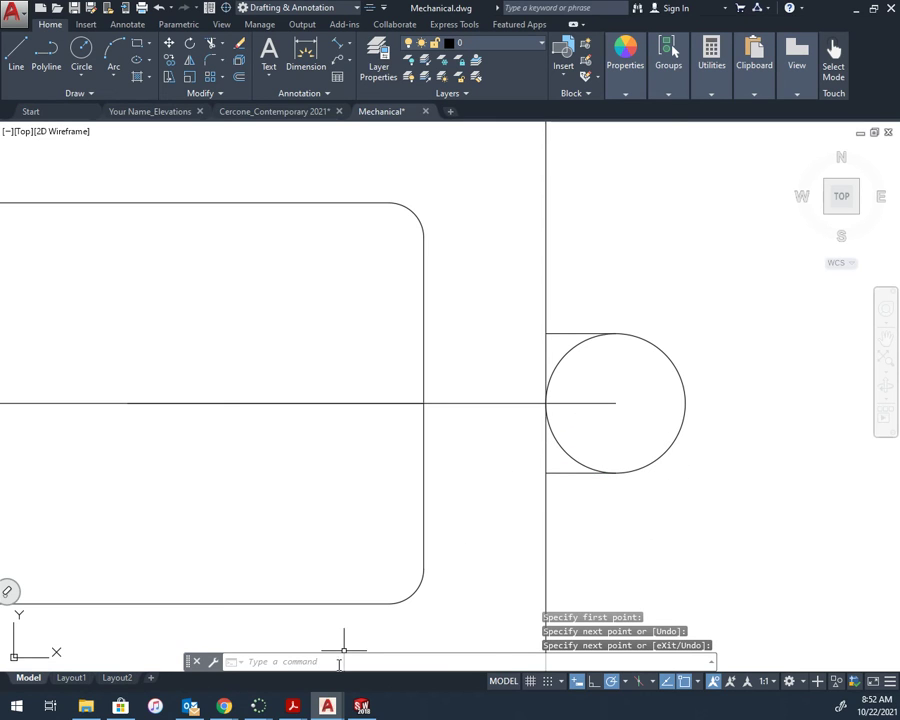
Check the gasket reference in the Mechanical Drawings PDF, then return to the drawing.
{"action": "left_click", "coordinate": [293, 706]}
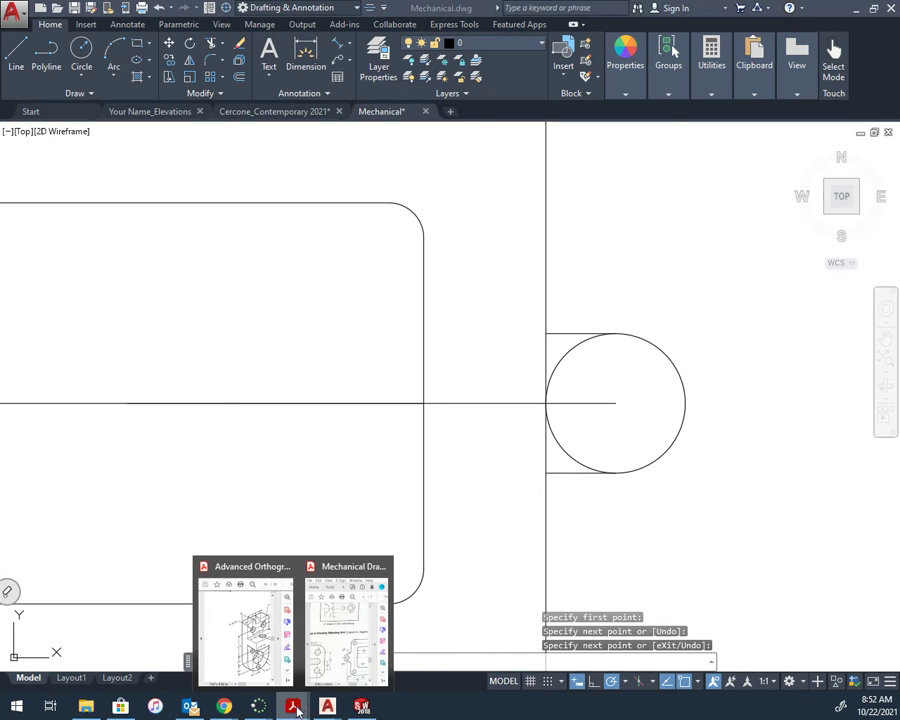
{"action": "left_click", "coordinate": [322, 650]}
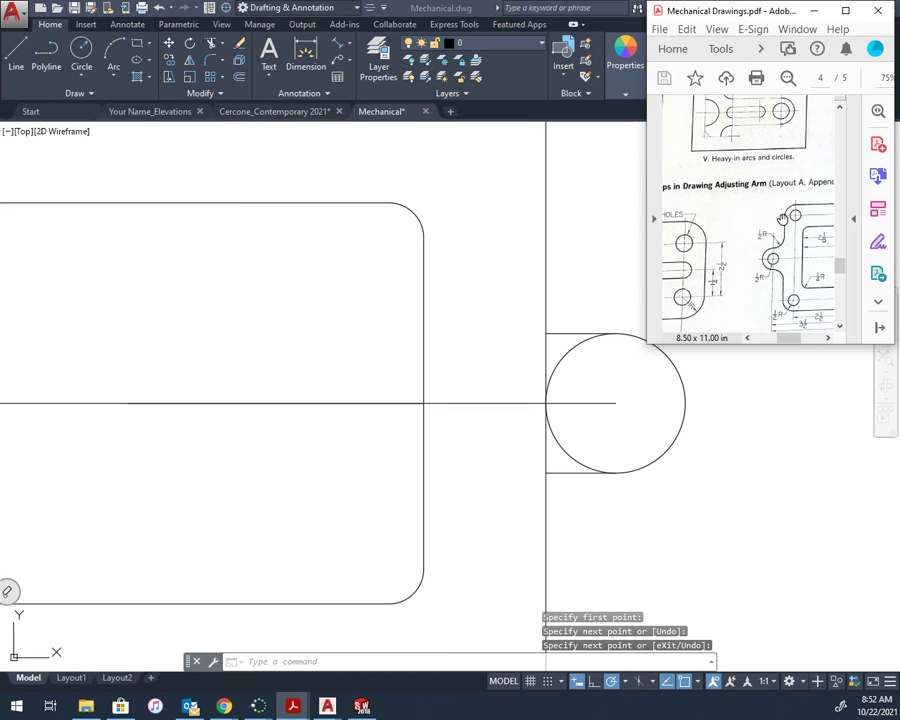
{"action": "scroll", "coordinate": [716, 515], "scroll_direction": "down", "scroll_amount": 3}
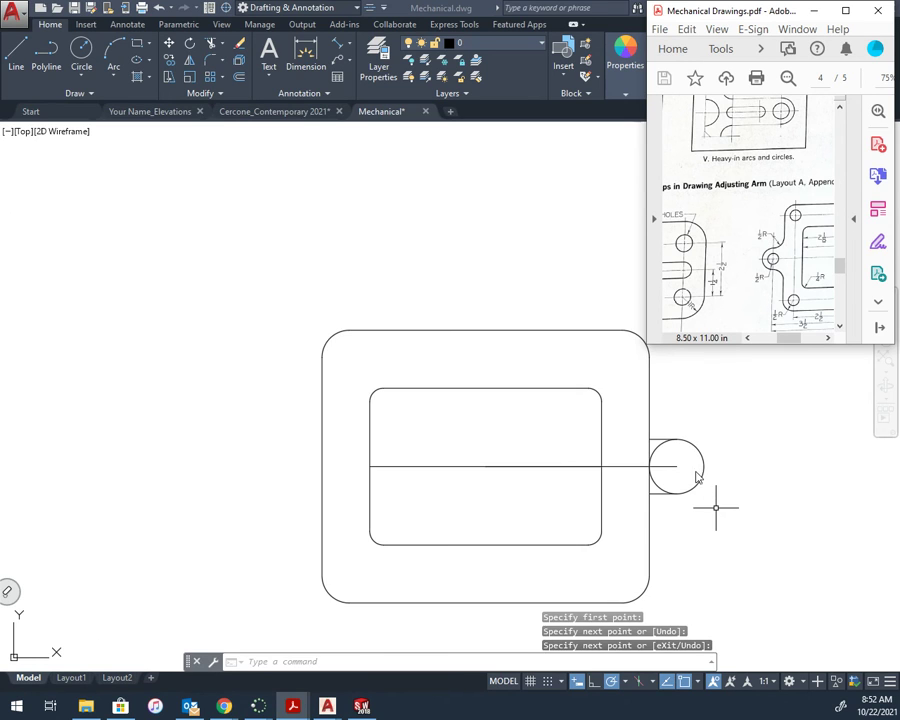
{"action": "scroll", "coordinate": [690, 472], "scroll_direction": "up", "scroll_amount": 4}
{"action": "left_click", "coordinate": [668, 505]}
{"action": "scroll", "coordinate": [660, 480], "scroll_direction": "up", "scroll_amount": 2}
{"action": "scroll", "coordinate": [654, 458], "scroll_direction": "down", "scroll_amount": 6}
Trim the right circle's inner arc and the outline edge lying inside the circle.
{"action": "key", "text": "Escape"}
{"action": "key", "text": "Escape"}
{"action": "key", "text": "Return"}
Fillet the lobe's upper and lower joints with the outline at radius 0.5.
{"action": "key", "text": "Return"}
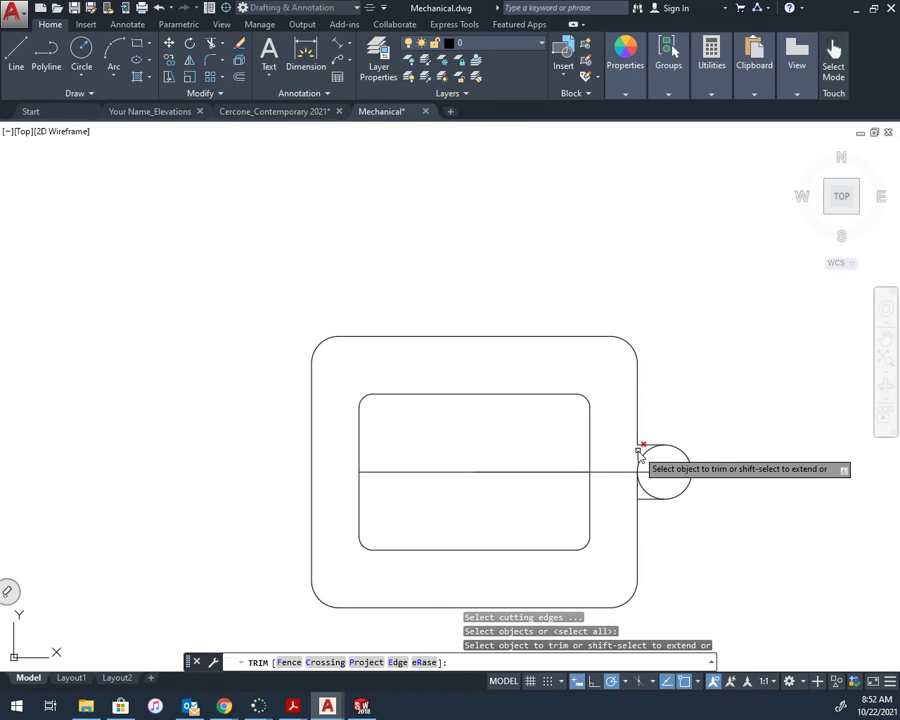
{"action": "left_click", "coordinate": [638, 450]}
{"action": "left_click", "coordinate": [644, 456]}
{"action": "left_click", "coordinate": [644, 484]}
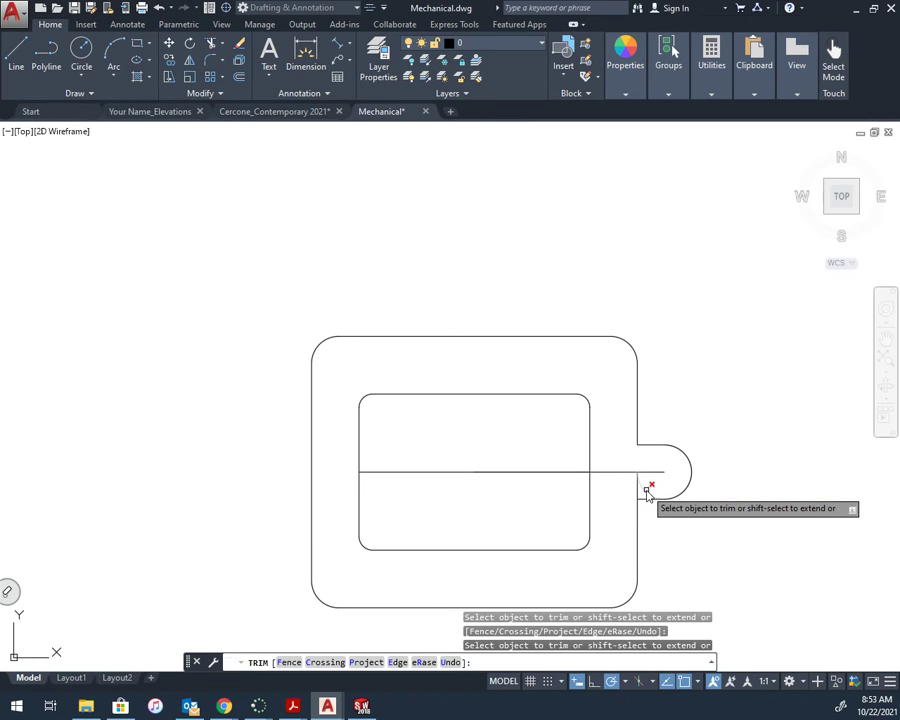
{"action": "left_click", "coordinate": [641, 490]}
{"action": "key", "text": "Escape"}
{"action": "type", "text": "f"}
{"action": "key", "text": "Return"}
{"action": "type", "text": "r"}
{"action": "key", "text": "Return"}
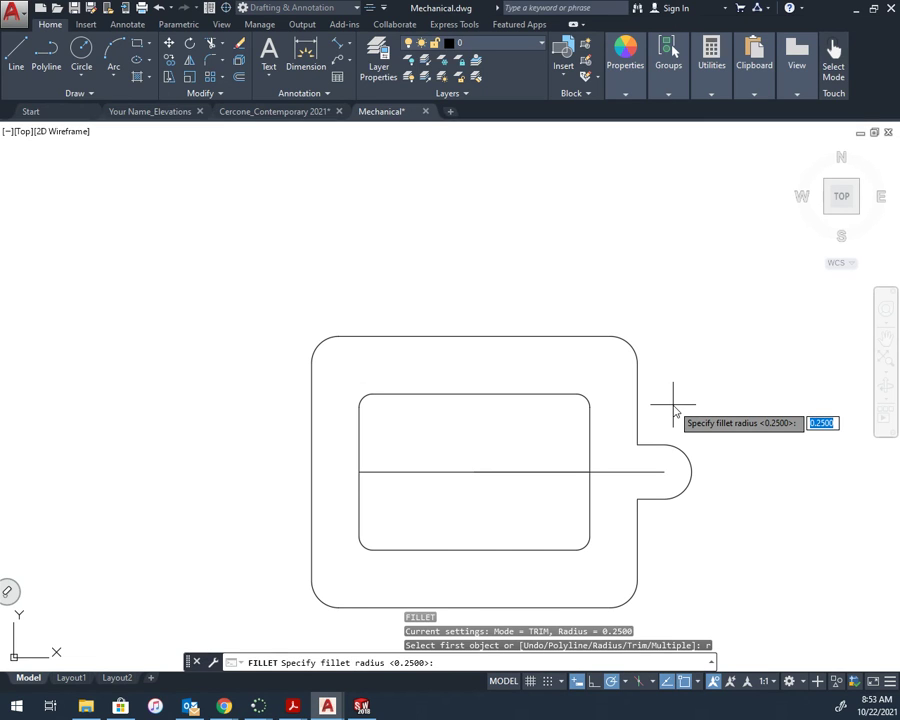
{"action": "type", "text": ".5"}
{"action": "key", "text": "Return"}
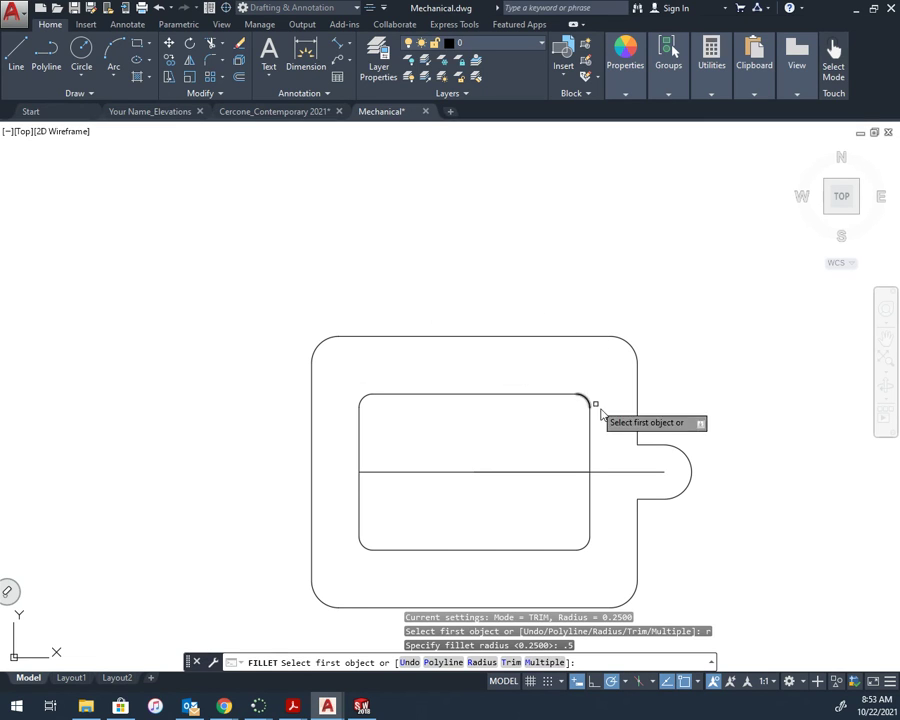
{"action": "left_click", "coordinate": [650, 448]}
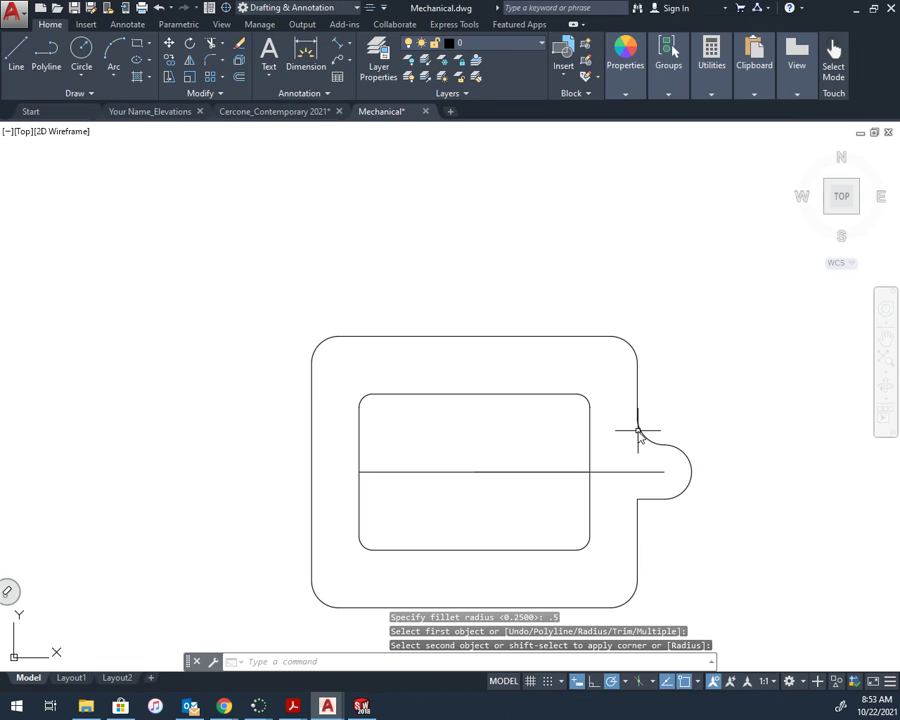
{"action": "left_click", "coordinate": [638, 431]}
{"action": "key", "text": "Return"}
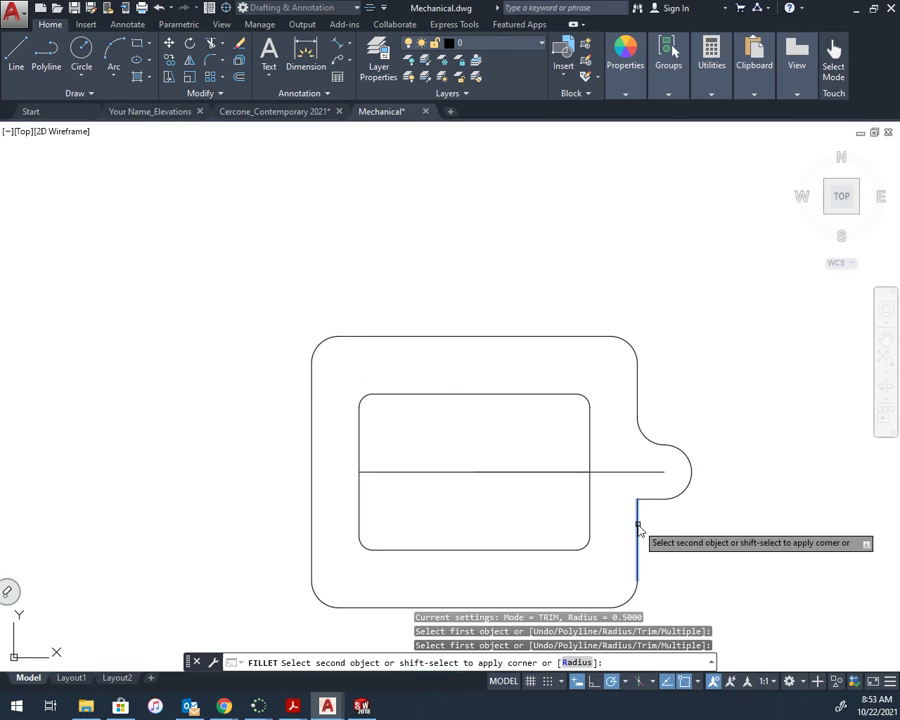
{"action": "left_click", "coordinate": [644, 498]}
{"action": "key", "text": "space"}
{"action": "scroll", "coordinate": [692, 534], "scroll_direction": "down", "scroll_amount": 3}
{"action": "key", "text": "Escape"}
{"action": "key", "text": "Escape"}
Mirror the right lobe and middle line onto the left side, keeping the original.
{"action": "left_click", "coordinate": [698, 526]}
{"action": "left_click", "coordinate": [662, 467]}
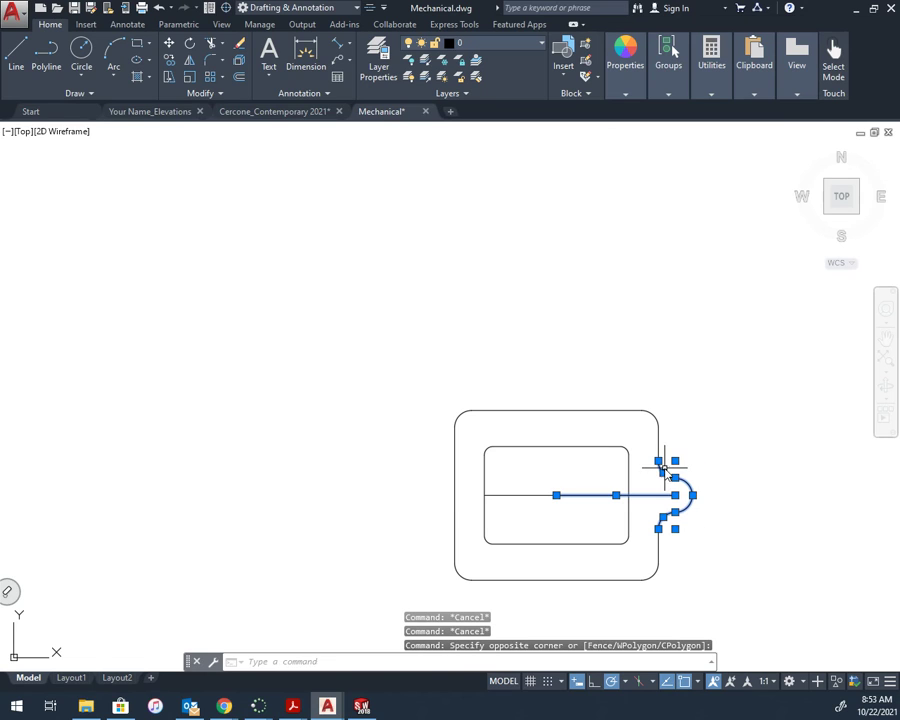
{"action": "type", "text": "mi"}
{"action": "key", "text": "space"}
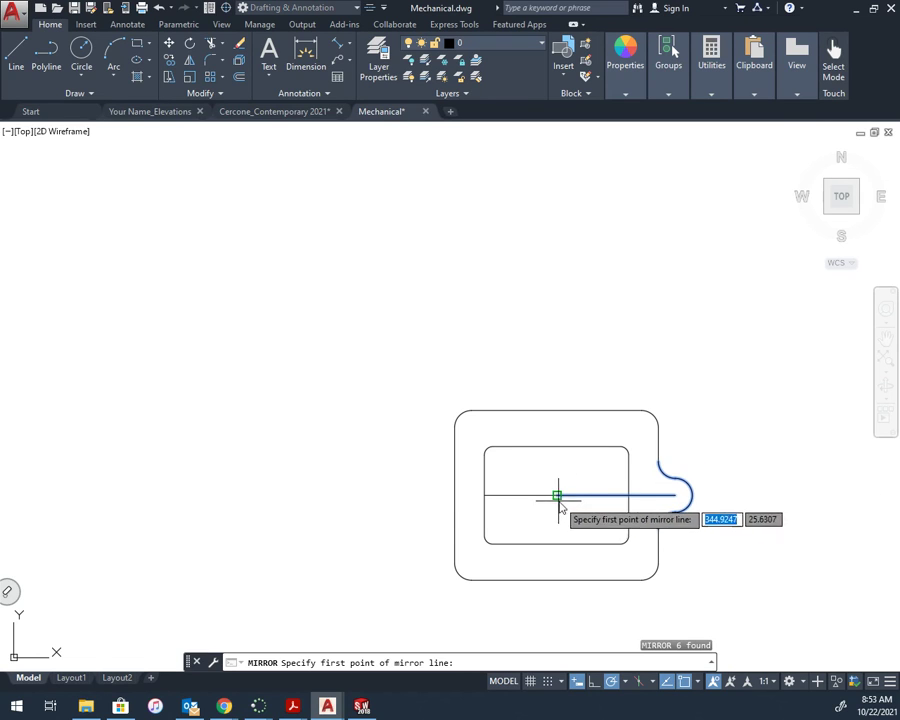
{"action": "left_click", "coordinate": [557, 495]}
{"action": "left_click", "coordinate": [560, 527]}
{"action": "key", "text": "Escape"}
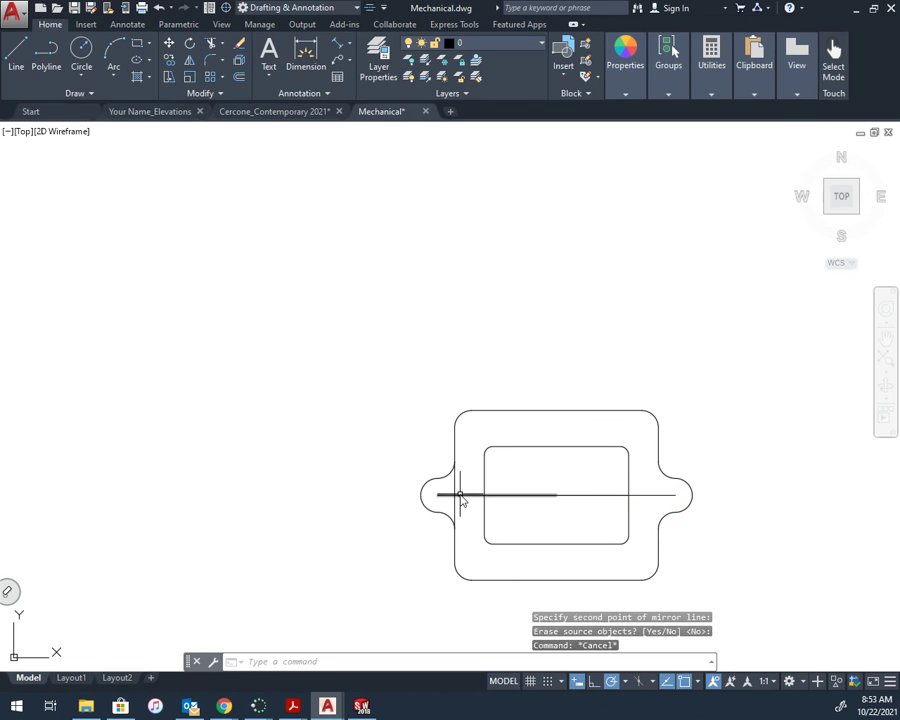
Trim the leftover construction lines inside the new left lobe.
{"action": "type", "text": "tr"}
{"action": "key", "text": "space"}
{"action": "key", "text": "space"}
{"action": "left_click", "coordinate": [457, 488]}
{"action": "left_click", "coordinate": [460, 506]}
{"action": "left_click", "coordinate": [461, 497]}
{"action": "left_click", "coordinate": [454, 507]}
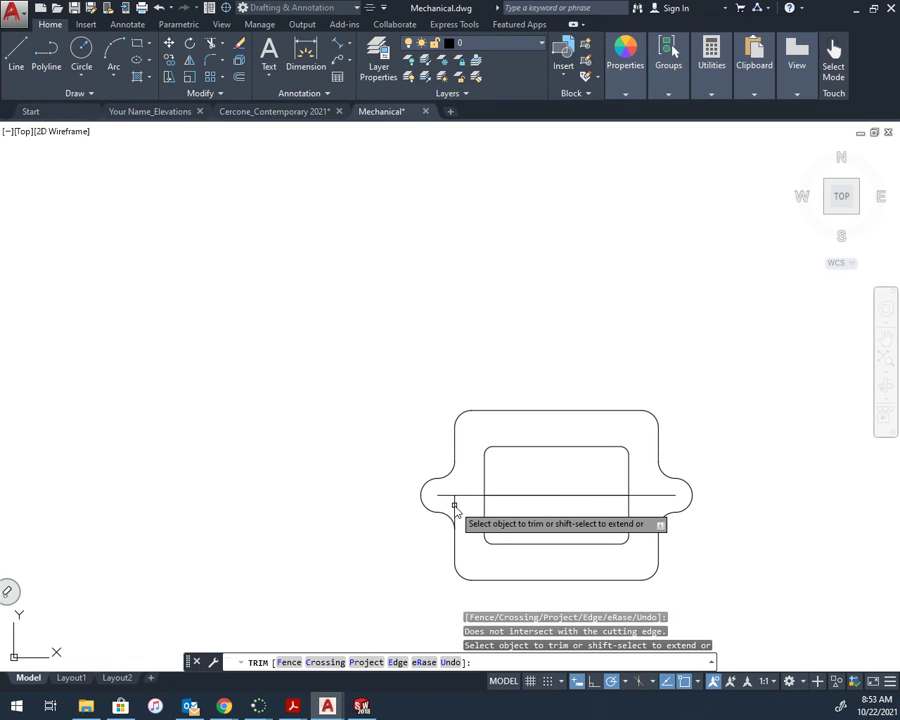
{"action": "key", "text": "Escape"}
Erase the horizontal construction line and the remaining leftover segments.
{"action": "left_click", "coordinate": [455, 507]}
{"action": "left_click", "coordinate": [455, 495]}
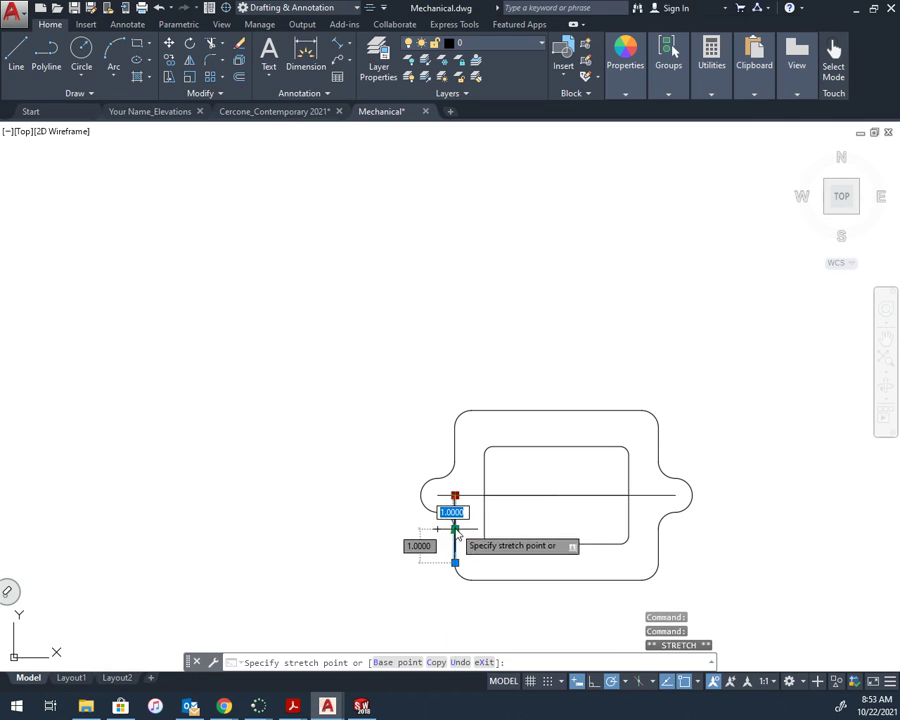
{"action": "key", "text": "Escape"}
{"action": "key", "text": "Escape"}
{"action": "left_click", "coordinate": [461, 487]}
{"action": "left_click", "coordinate": [456, 497]}
{"action": "key", "text": "Delete"}
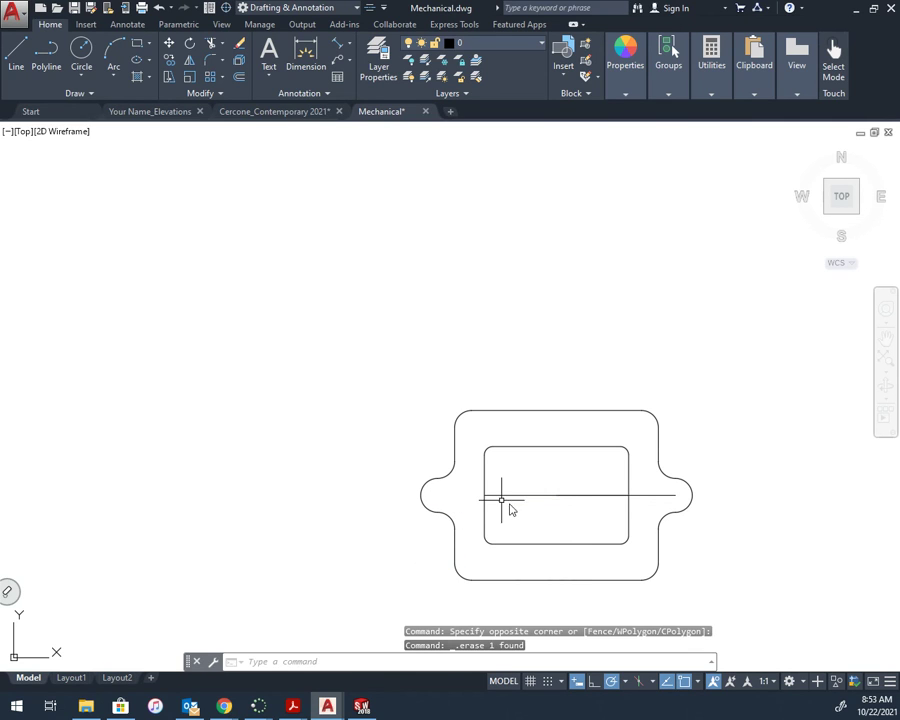
{"action": "left_click", "coordinate": [572, 502]}
{"action": "left_click", "coordinate": [566, 490]}
{"action": "key", "text": "Delete"}
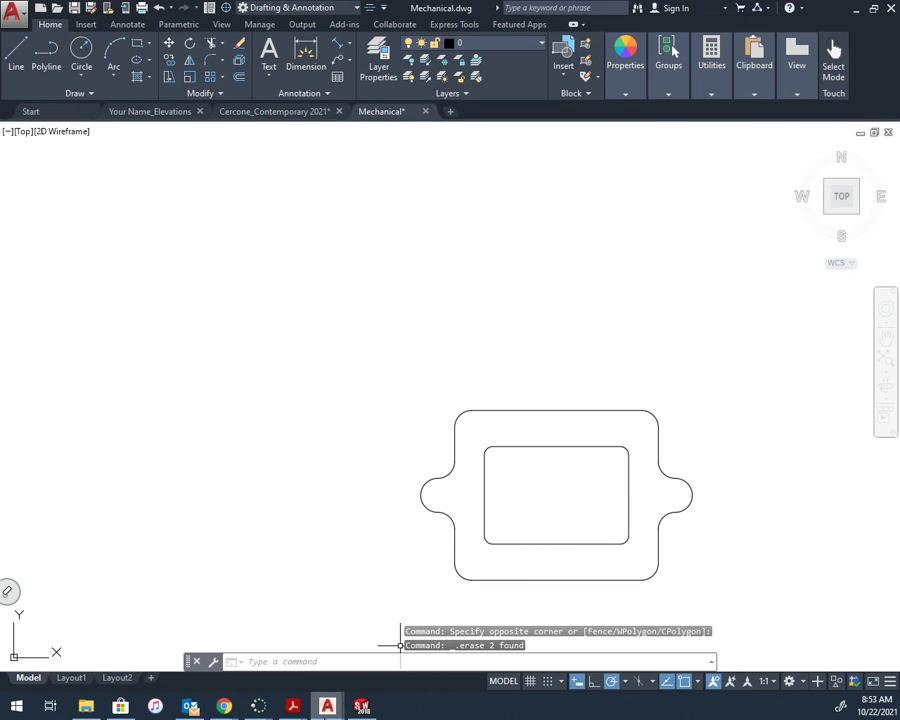
Display the gasket figure with its '1/2 DIA, 8 HOLES' note in Mechanical Drawings.pdf.
{"action": "mouse_move", "coordinate": [295, 710]}
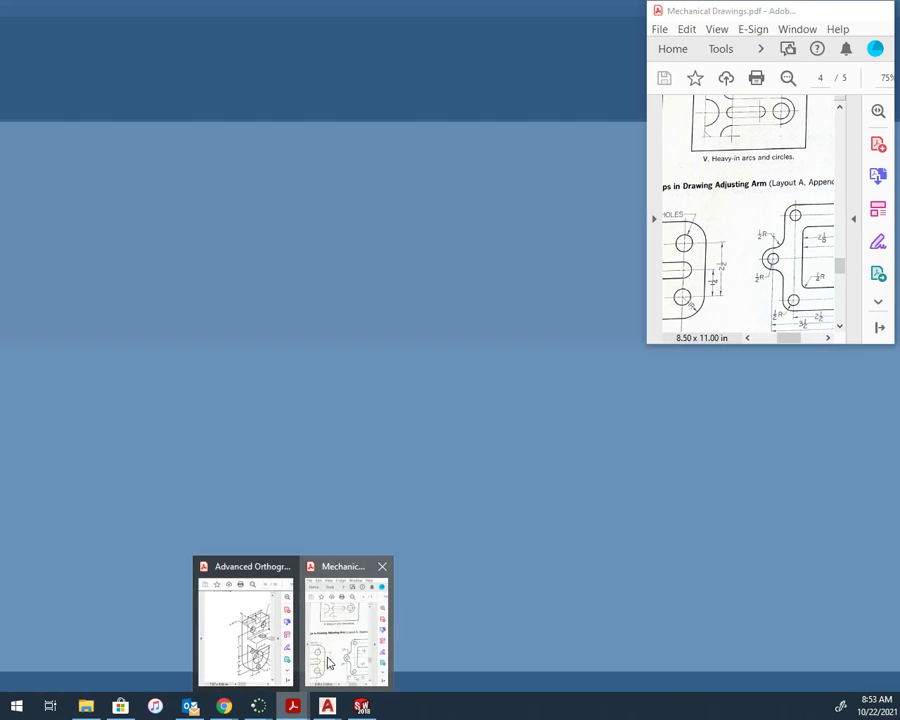
{"action": "left_click", "coordinate": [345, 620]}
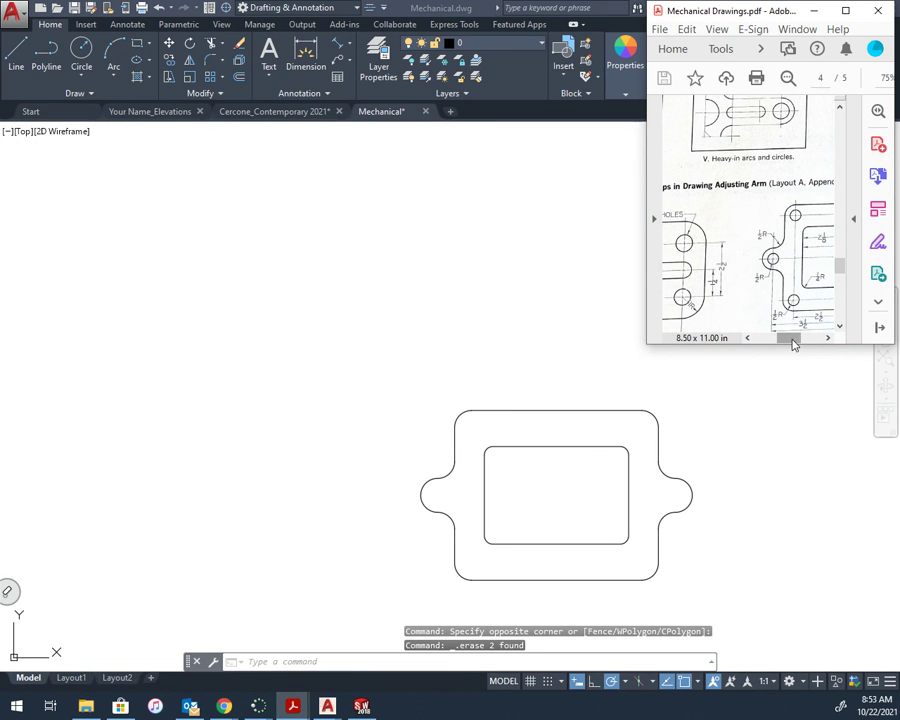
{"action": "left_click_drag", "start_coordinate": [792, 342], "coordinate": [806, 342]}
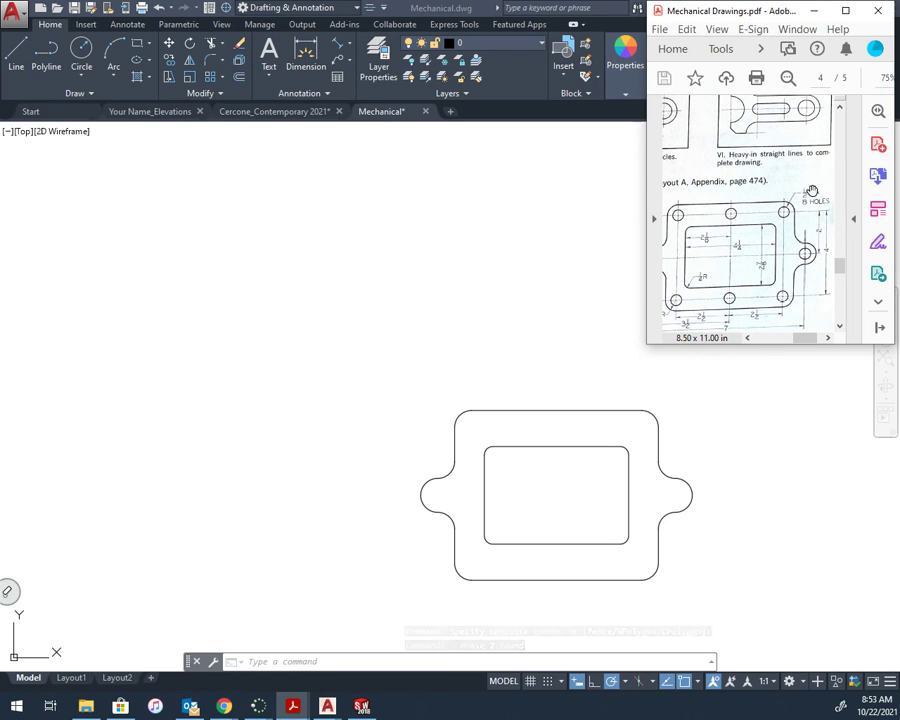
{"action": "scroll", "coordinate": [604, 437], "scroll_direction": "up", "scroll_amount": 2}
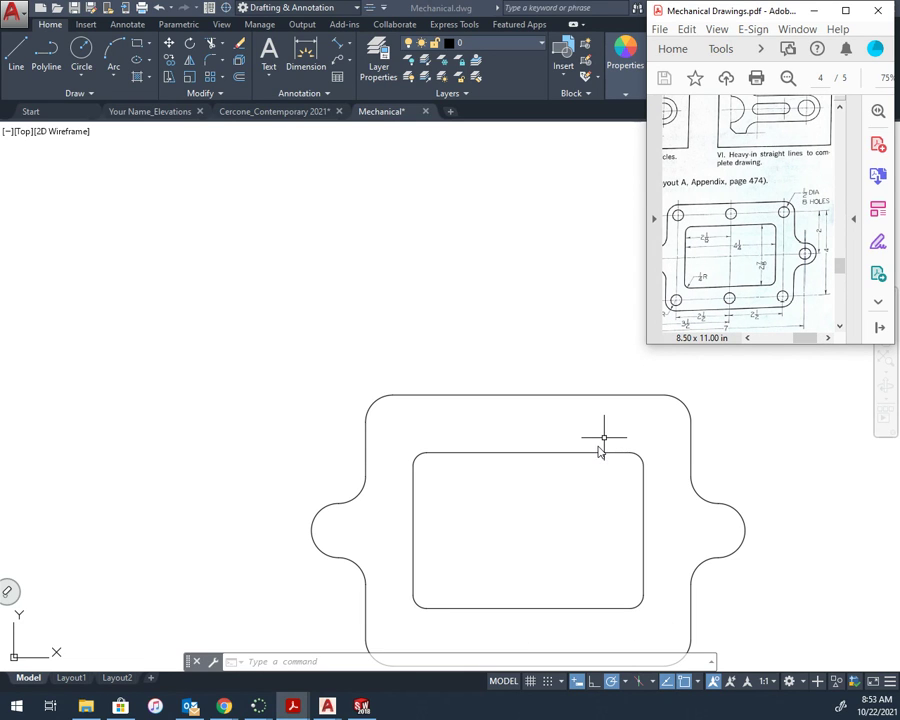
Draw 0.5-diameter holes at the top-left corner, left lobe and bottom-left corner.
{"action": "left_click", "coordinate": [431, 425]}
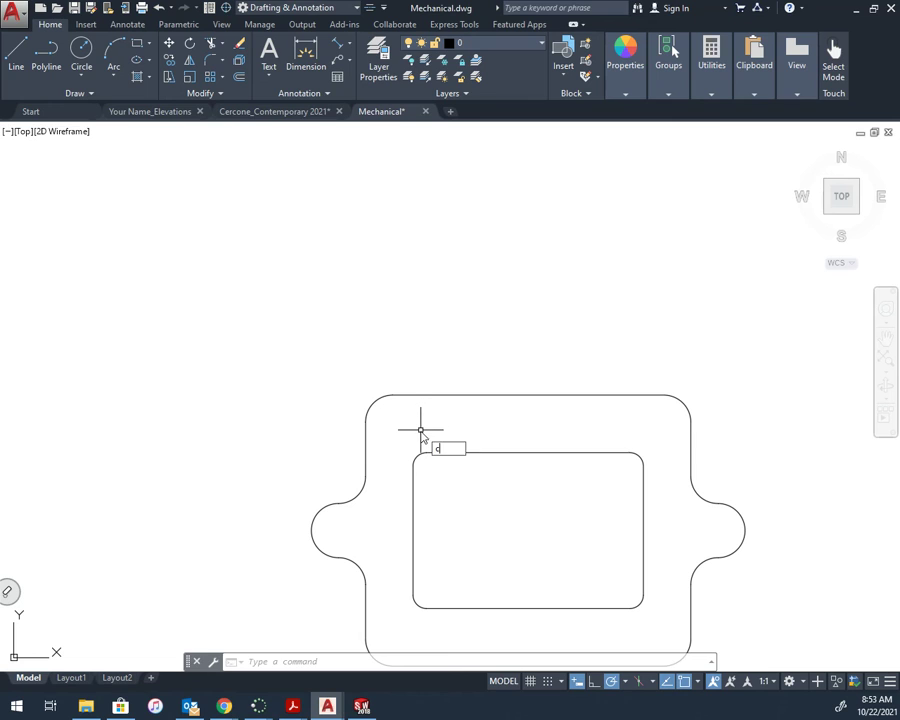
{"action": "key", "text": "Return"}
{"action": "left_click", "coordinate": [392, 421]}
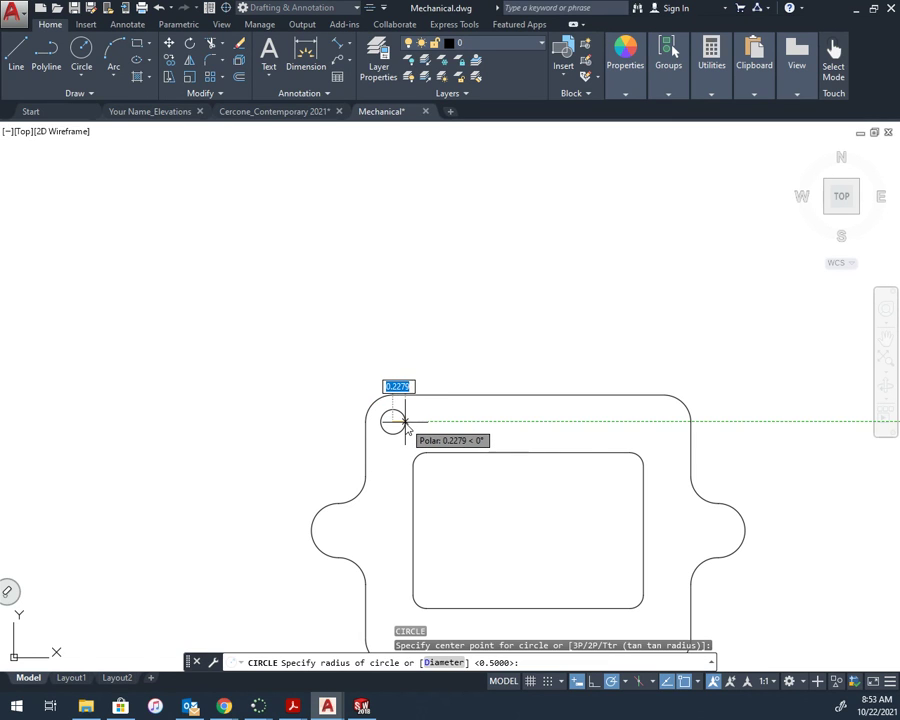
{"action": "type", "text": "d"}
{"action": "key", "text": "Return"}
{"action": "key", "text": "Return"}
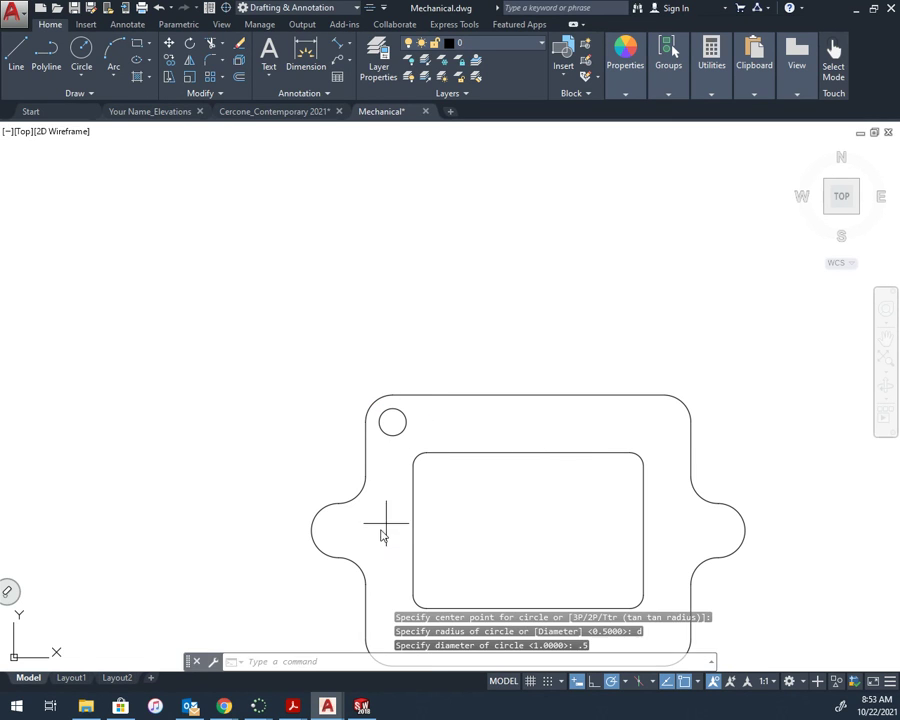
{"action": "key", "text": "Return"}
{"action": "left_click", "coordinate": [338, 529]}
{"action": "key", "text": "Return"}
{"action": "middle_click_drag", "start_coordinate": [424, 536], "coordinate": [394, 394]}
Add matching 0.5 holes at bottom-right, right lobe, top-right, top middle and bottom middle.
{"action": "key", "text": "Return"}
{"action": "left_click", "coordinate": [362, 467]}
{"action": "key", "text": "Return"}
{"action": "key", "text": "Return"}
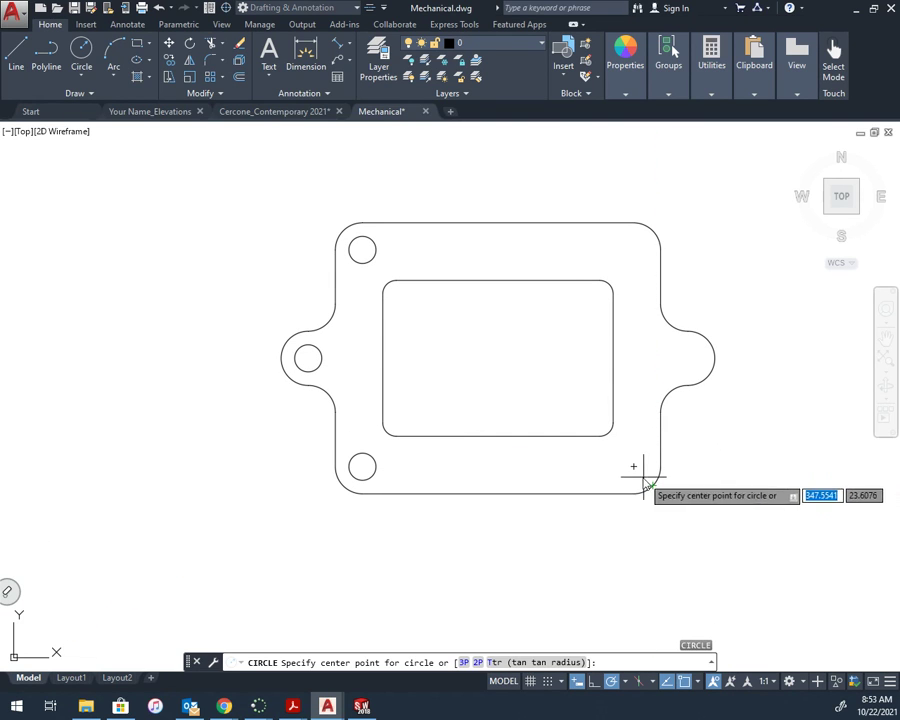
{"action": "left_click", "coordinate": [633, 467]}
{"action": "key", "text": "Return"}
{"action": "key", "text": "Return"}
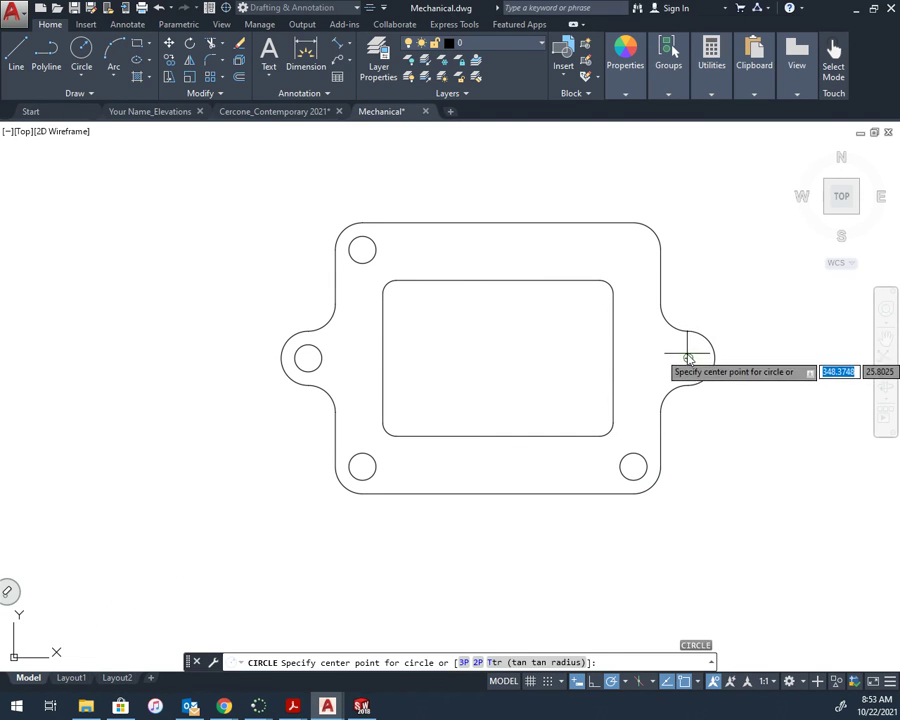
{"action": "left_click", "coordinate": [689, 358]}
{"action": "key", "text": "Return"}
{"action": "key", "text": "Return"}
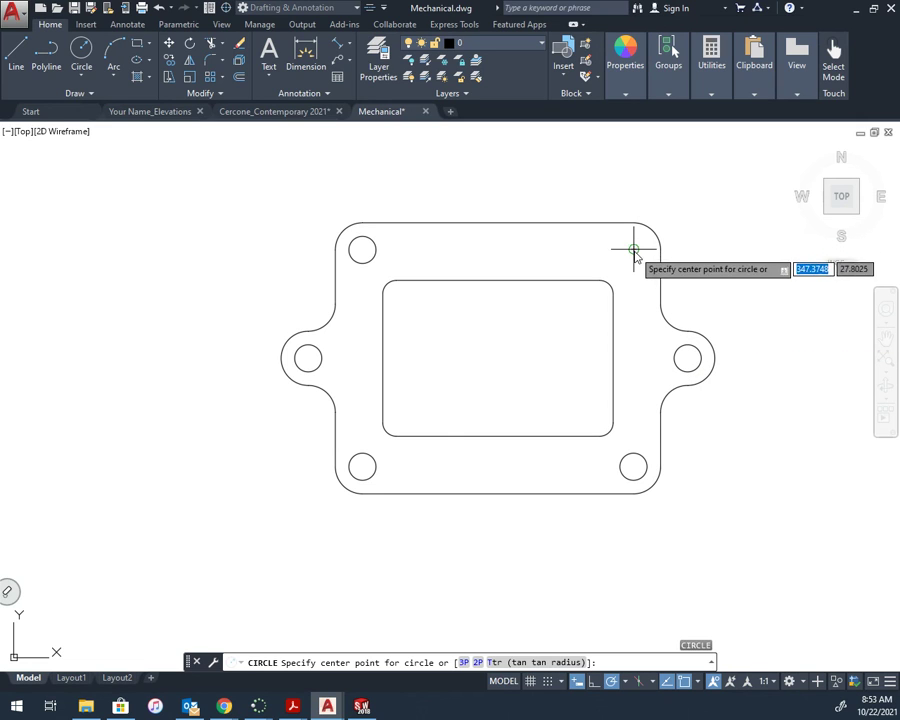
{"action": "left_click", "coordinate": [634, 250]}
{"action": "key", "text": "Return"}
{"action": "key", "text": "Return"}
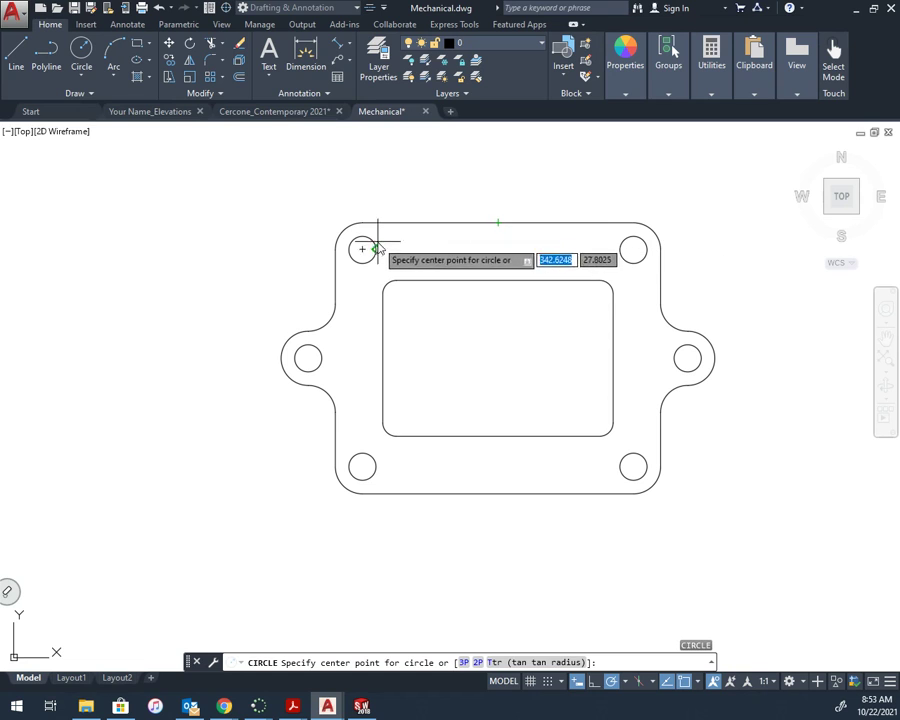
{"action": "left_click", "coordinate": [497, 248]}
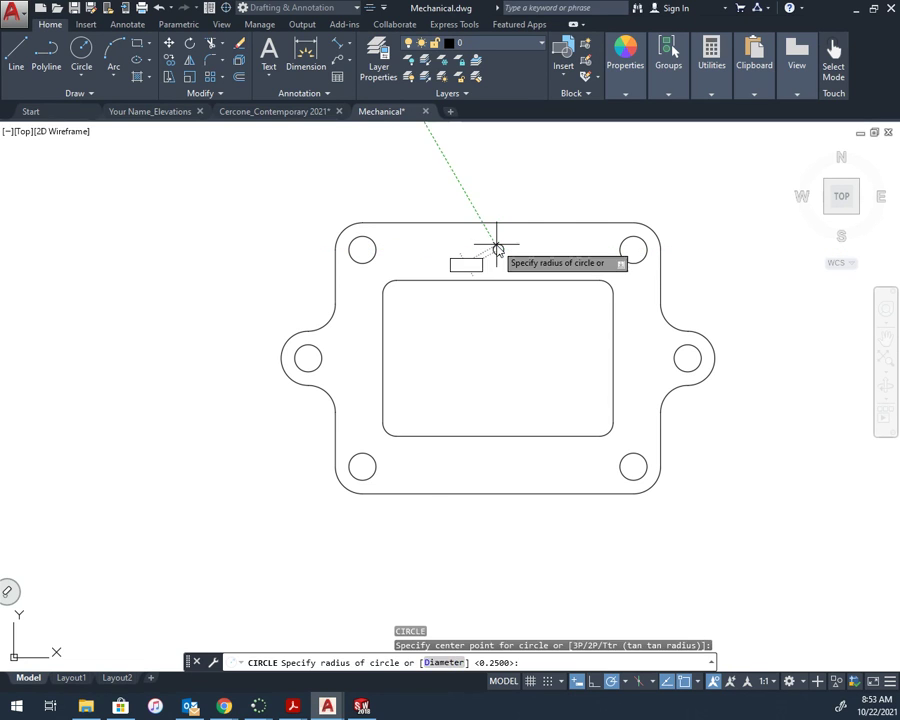
{"action": "key", "text": "Return"}
{"action": "key", "text": "Return"}
{"action": "middle_click_drag", "start_coordinate": [532, 392], "coordinate": [520, 310]}
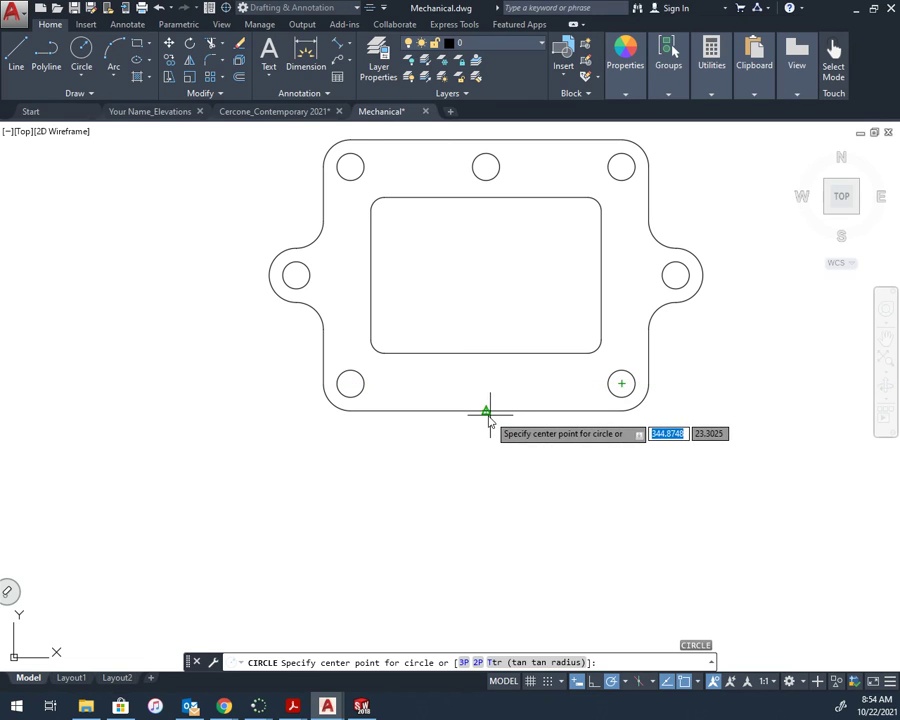
{"action": "left_click", "coordinate": [486, 384]}
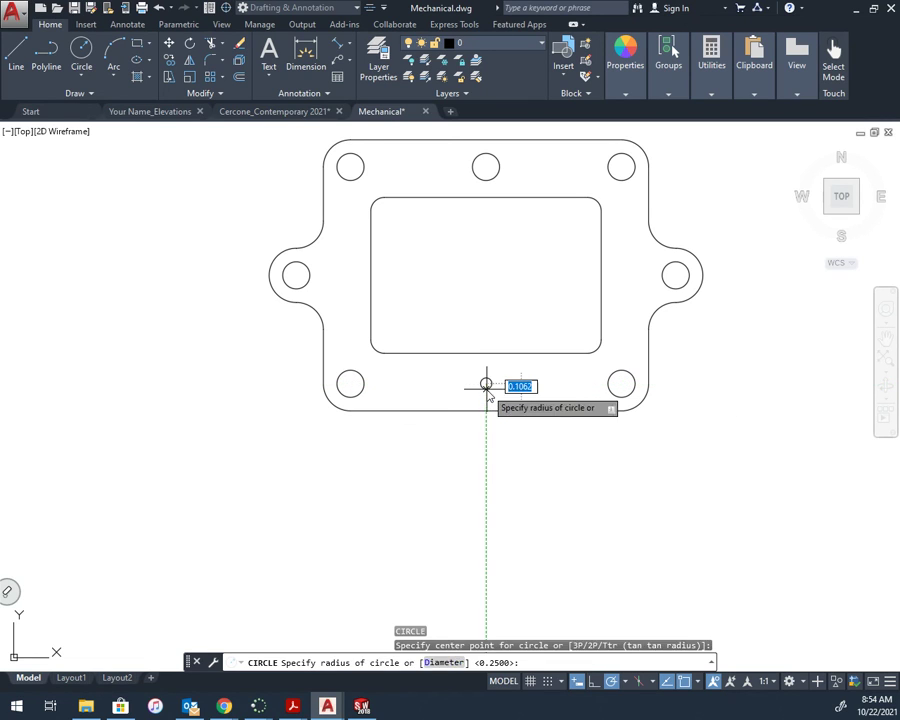
{"action": "key", "text": "Return"}
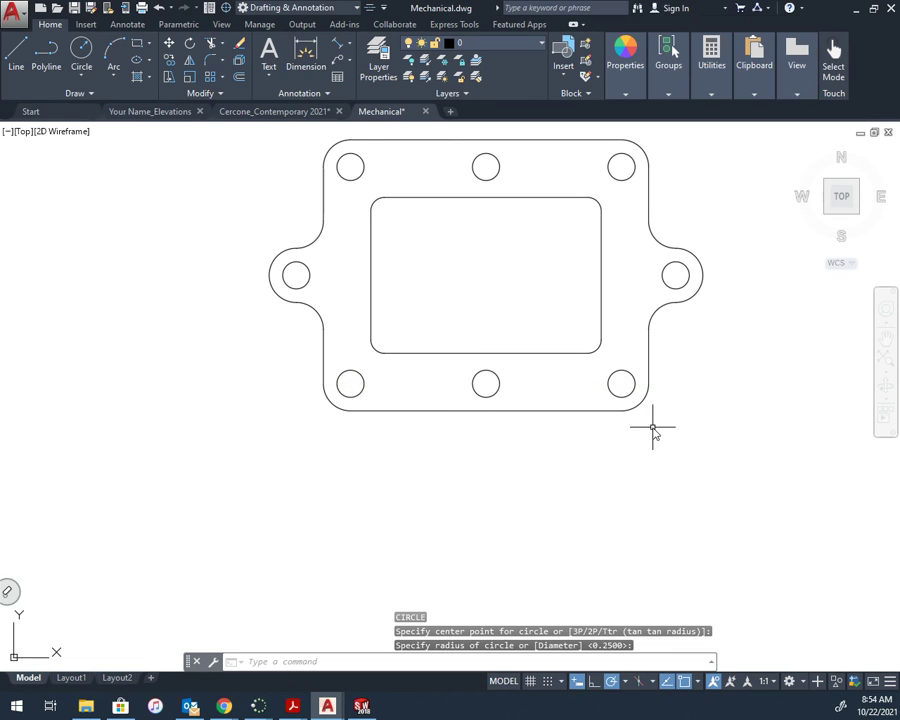